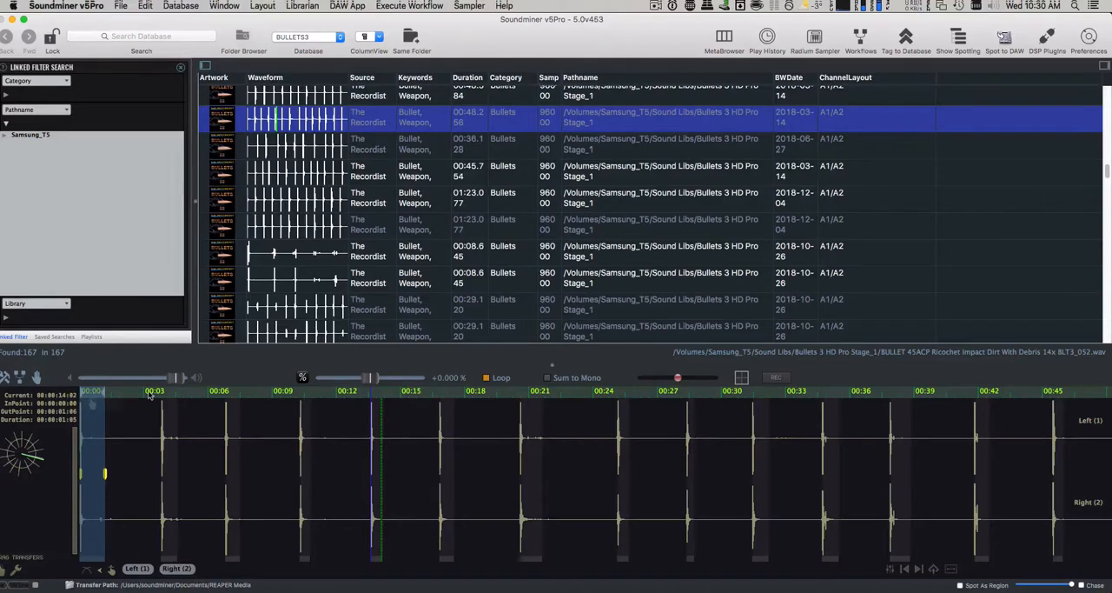
- Select the autodetected region around the second impact, near 00:03, and capture it as a sampler region
left_click(173, 561)
left_click(468, 6)
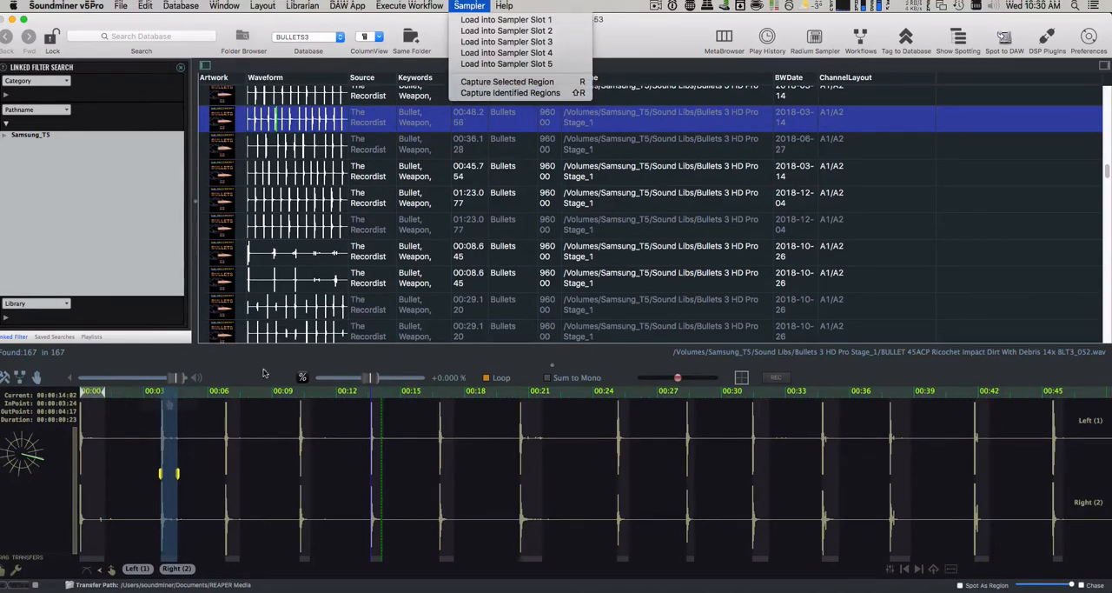
left_click(150, 508)
scroll(160, 475, "up", 5)
scroll(160, 476, "up", 5)
mouse_move(160, 475)
left_mouse_down()
mouse_move(172, 472)
mouse_move(139, 476)
left_mouse_up()
- Select a region about 17 frames long by hand around the third impact, near 00:06
scroll(139, 475, "down", 10)
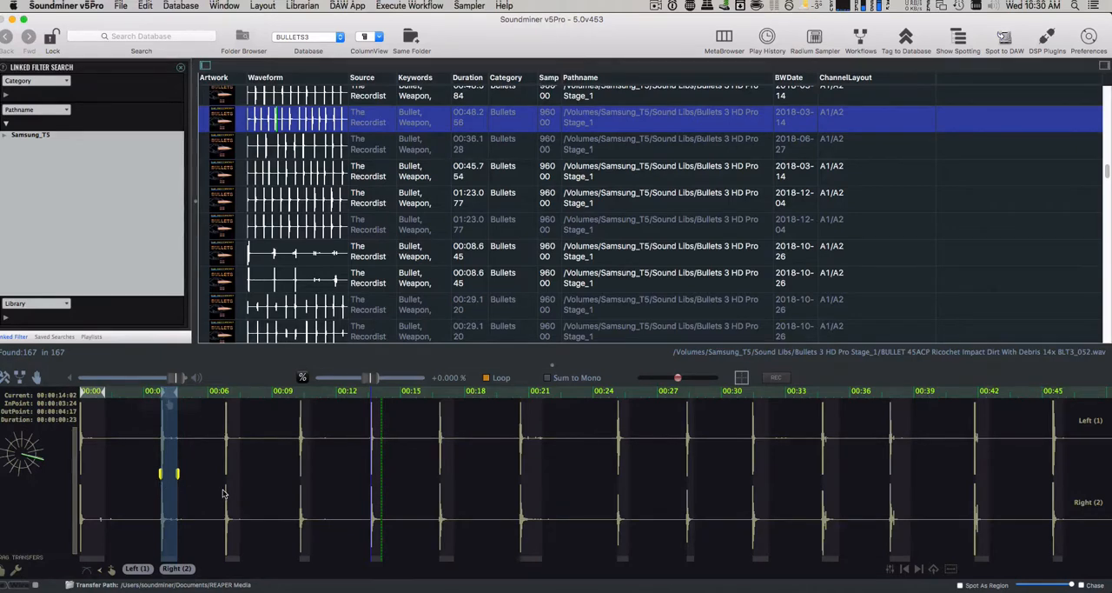
scroll(223, 492, "up", 8)
left_click_drag(214, 498, 335, 501)
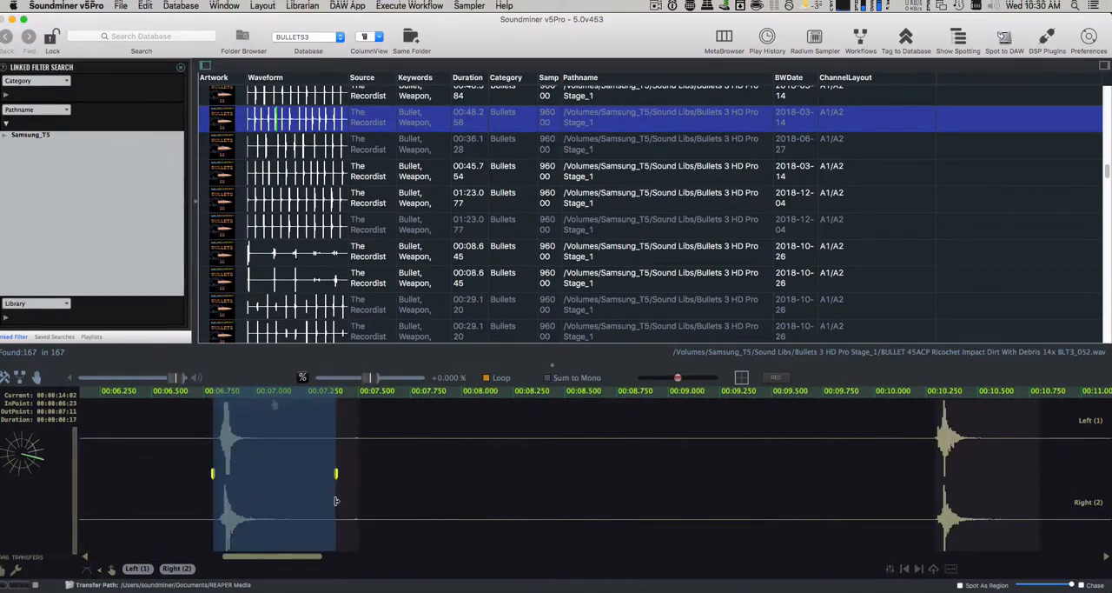
- Set the waveform Zoom to Duration preference to 2 seconds and reselect the BLT3_052 ricochet recording
key("super+comma")
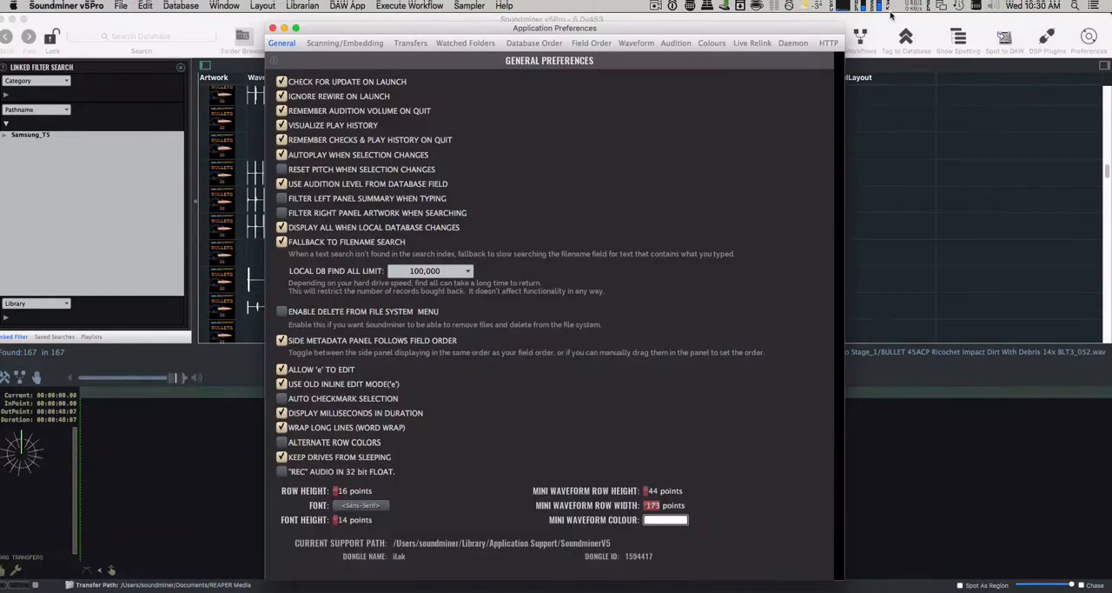
left_click(639, 44)
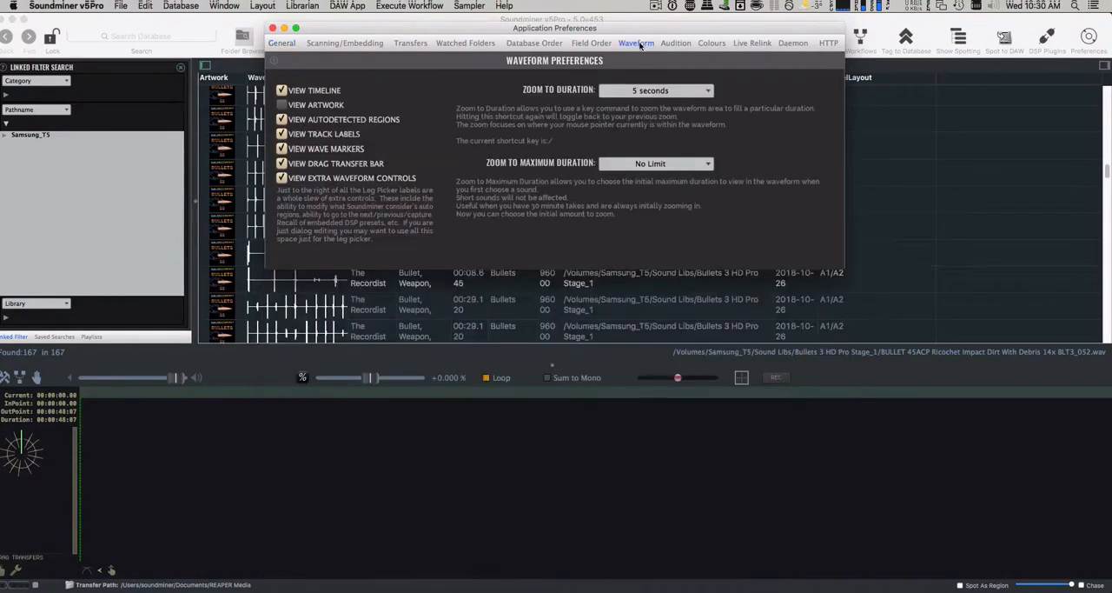
left_click(635, 94)
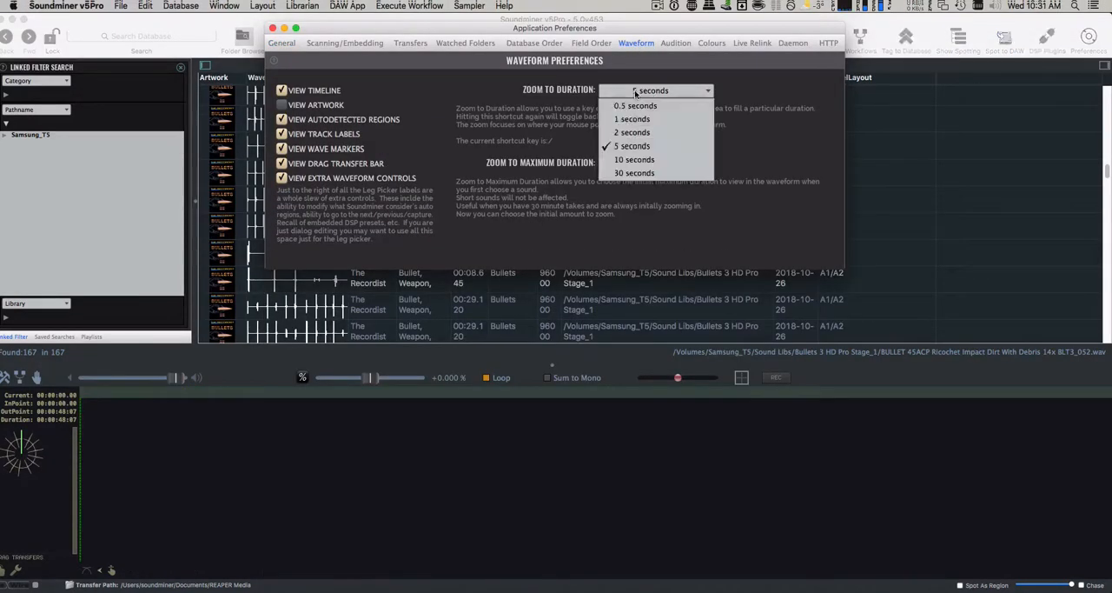
left_click(638, 134)
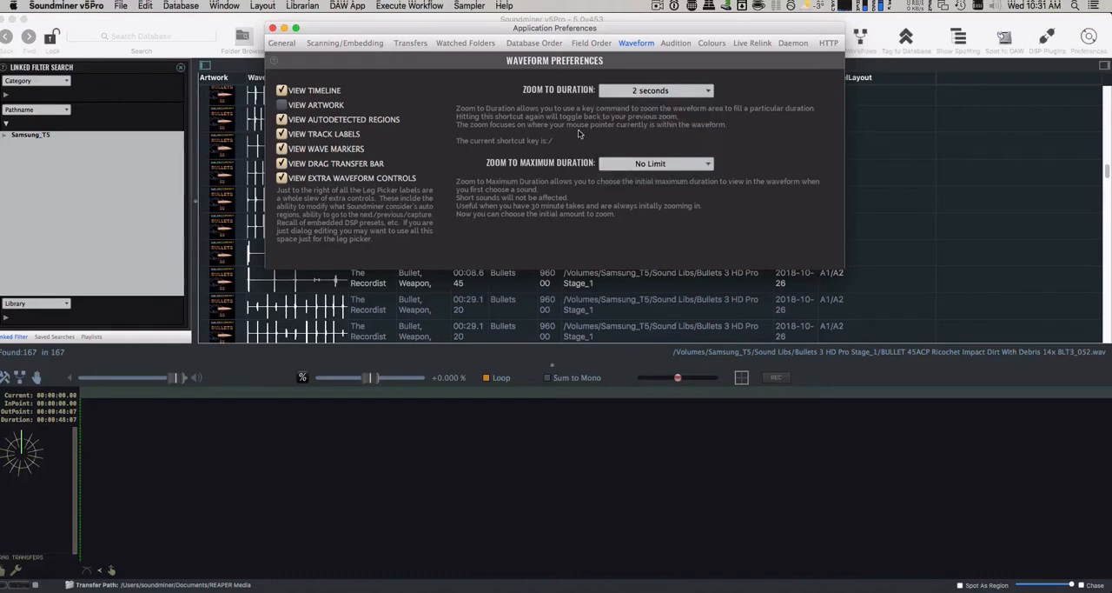
left_click(272, 28)
left_click(388, 116)
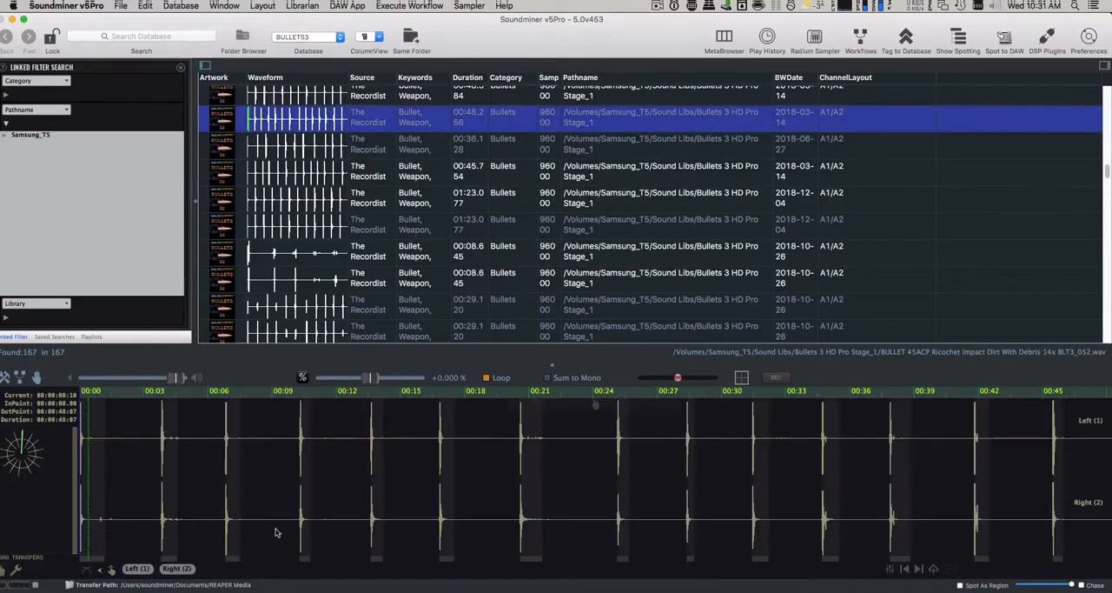
- Select a region about 12 frames long tightly around the fourth impact, near 00:10, and capture it
left_click(302, 506)
left_click_drag(334, 504, 550, 503)
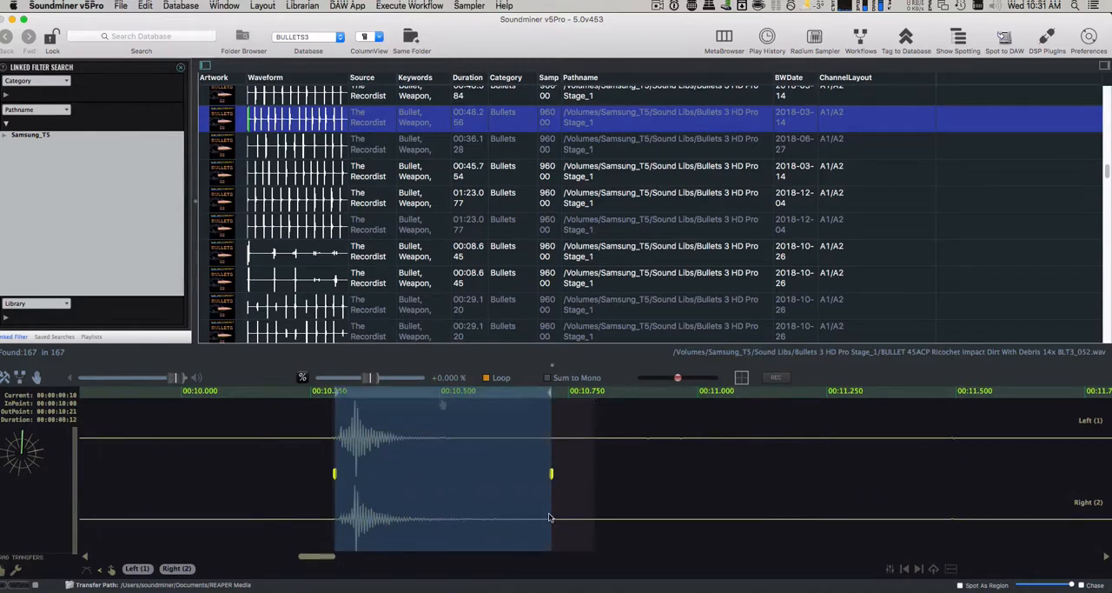
scroll(549, 517, "down", 10)
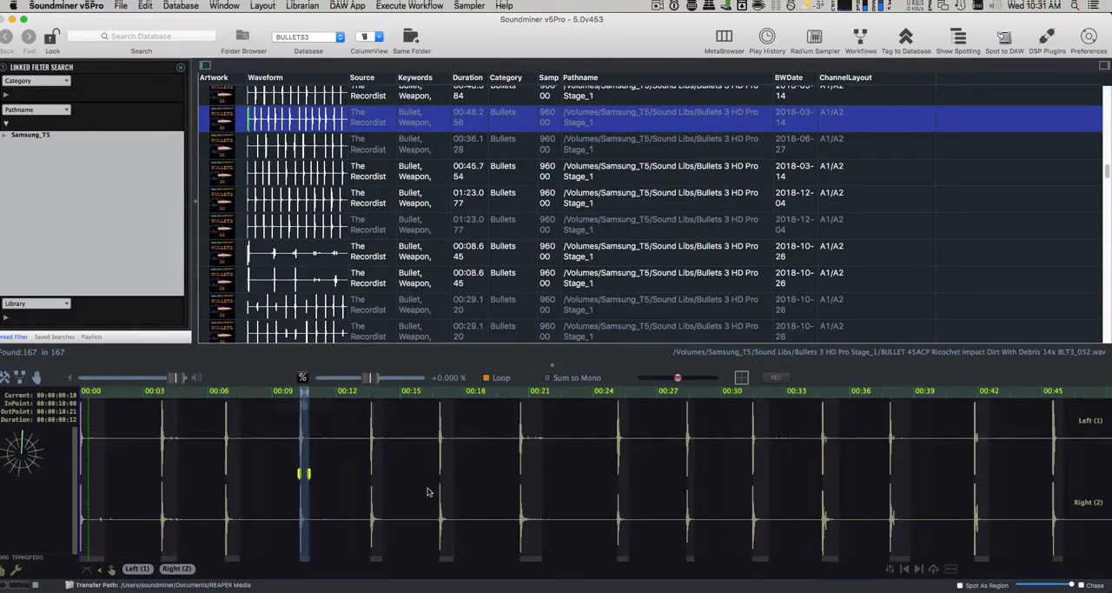
- Select the fifth impact, near 00:13, and trim the selection's start to just before the sound's onset
left_click_drag(370, 480, 391, 482)
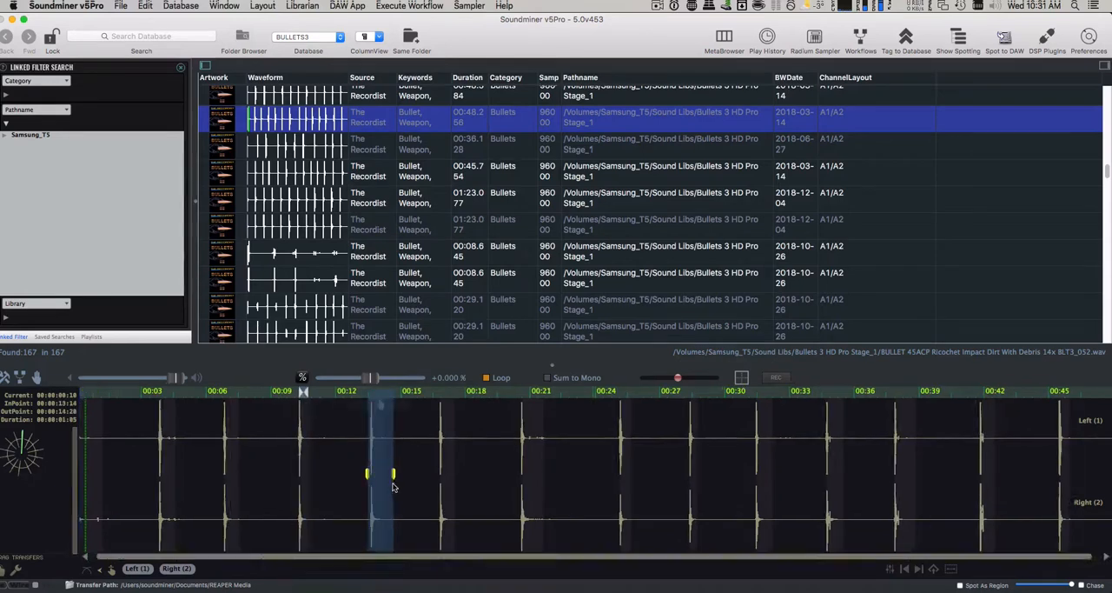
scroll(391, 482, "up", 10)
left_click_drag(400, 558, 374, 558)
left_click_drag(394, 457, 461, 468)
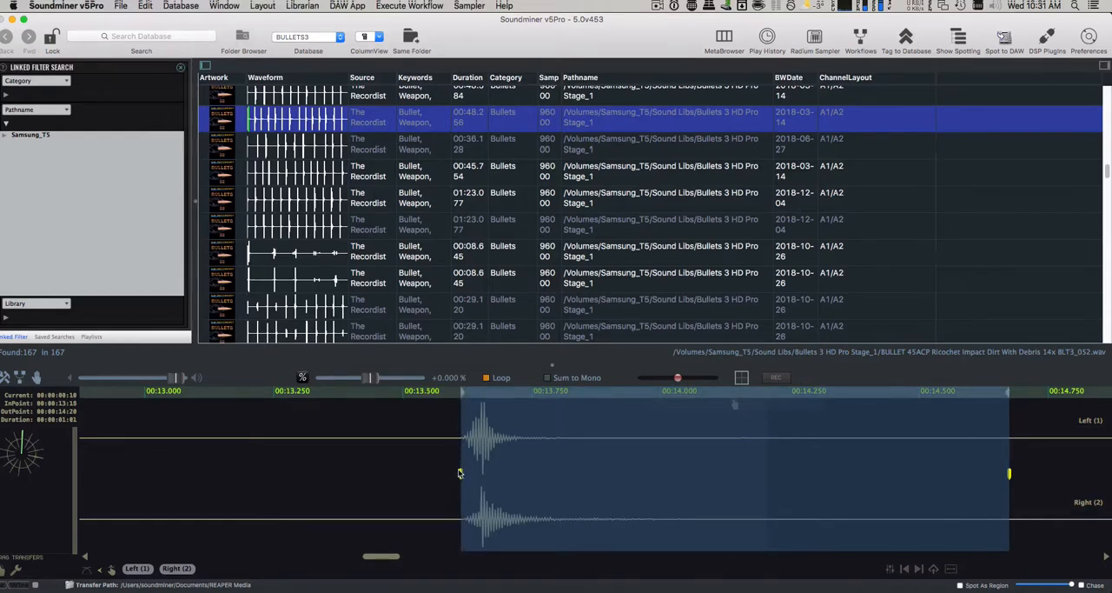
scroll(479, 521, "up", 1)
scroll(479, 523, "down", 12)
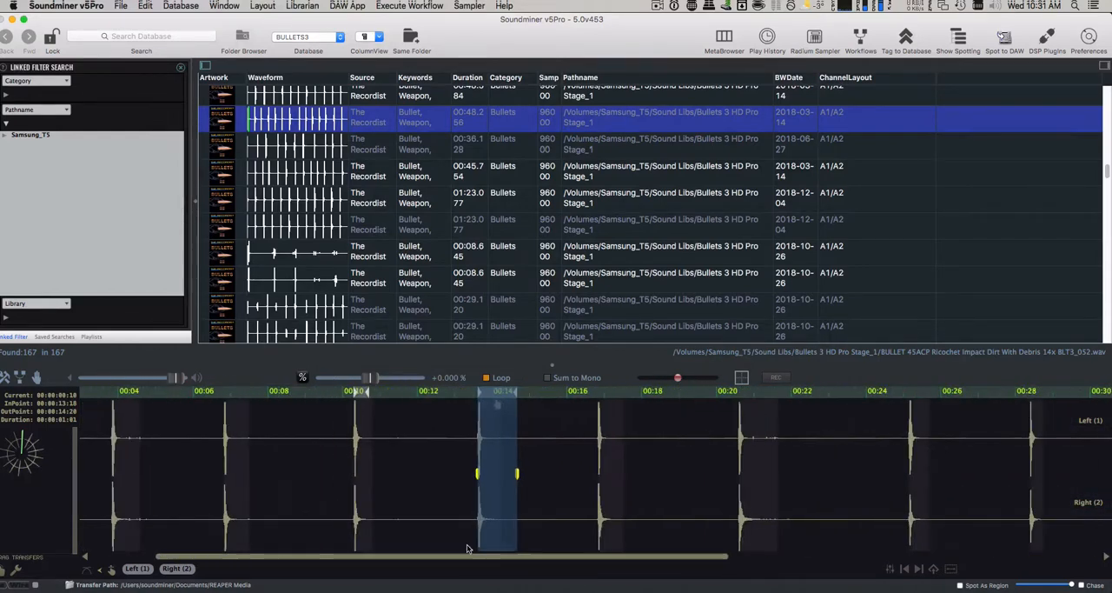
- Reload the recording to clear its captured regions, and capture all of its identified regions for the sampler
key("Down")
key("Up")
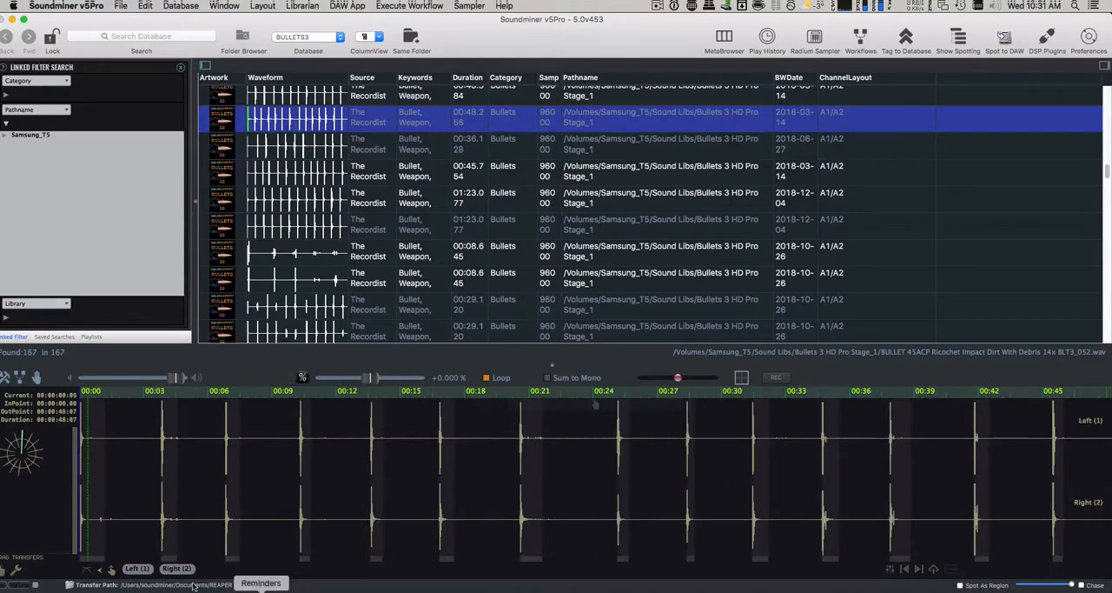
left_click(472, 6)
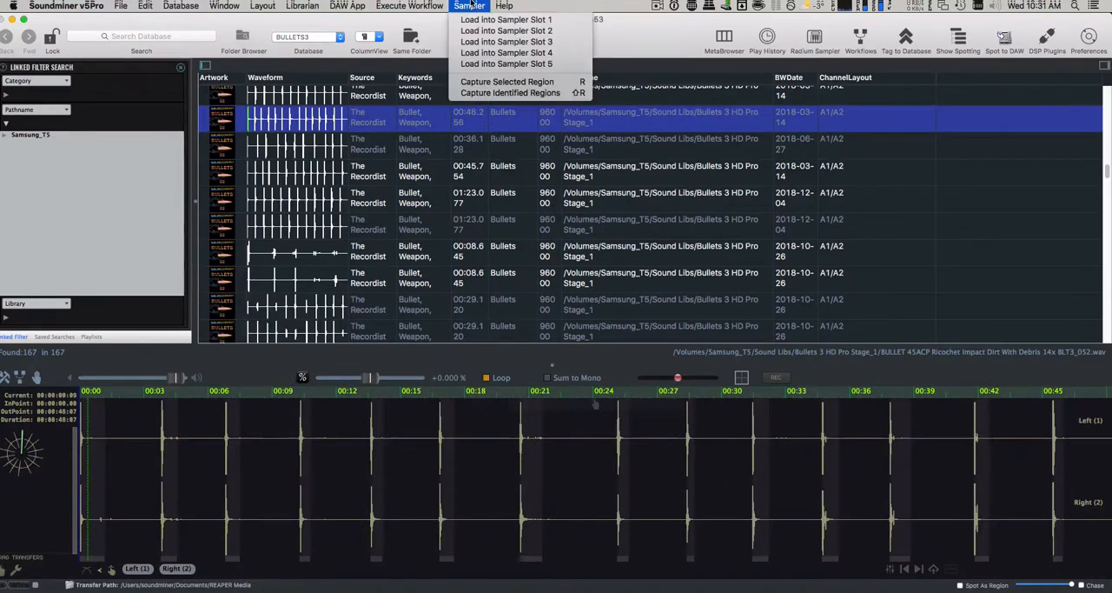
left_click(483, 93)
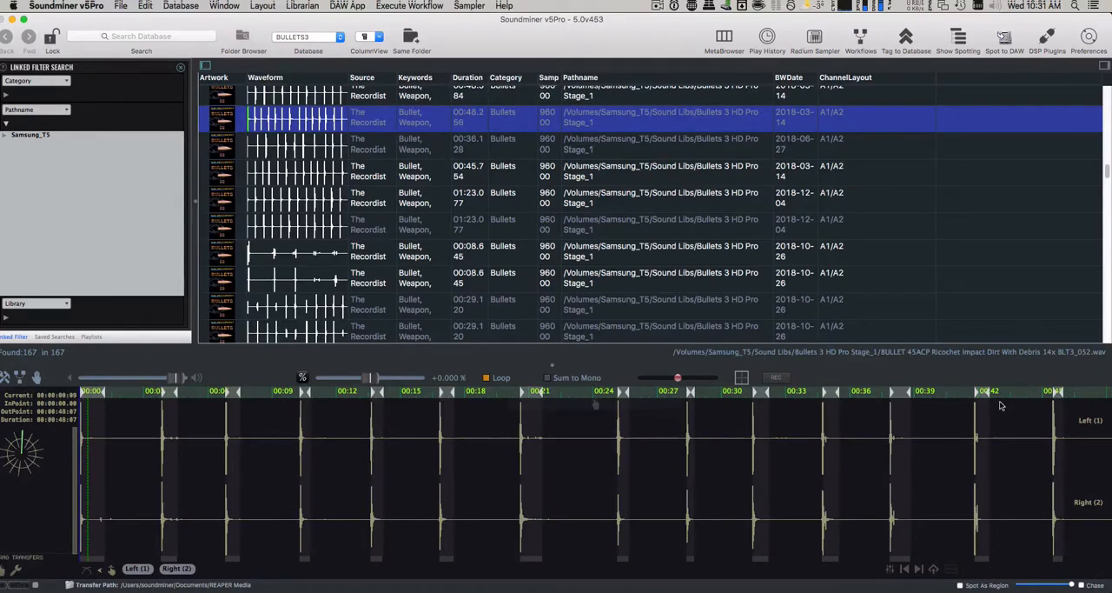
- Open the Radium sampler at full size and replace slot 1's sound with BULLET 45ACP Ricochet Impact Dirt With Debris 14x BLT3_052.wav
left_click(817, 39)
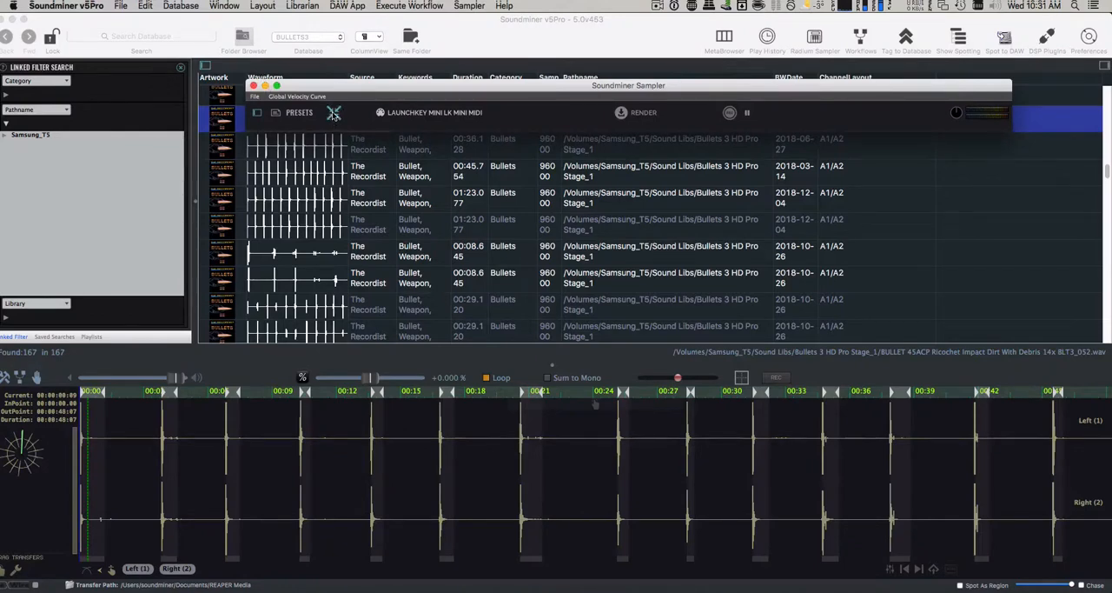
left_click_drag(339, 86, 233, 83)
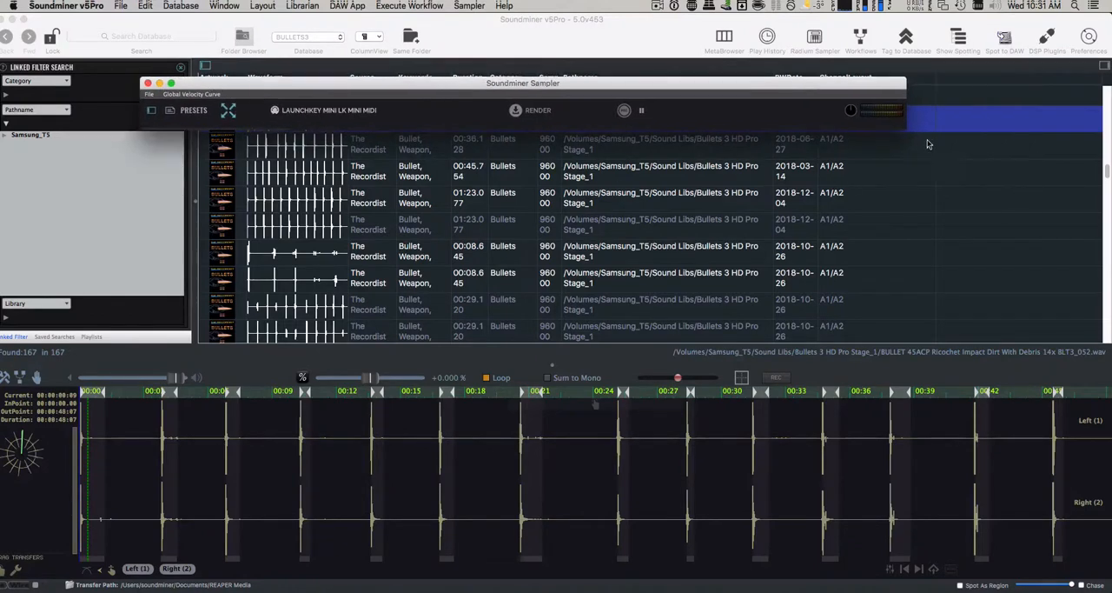
left_click_drag(905, 127, 959, 561)
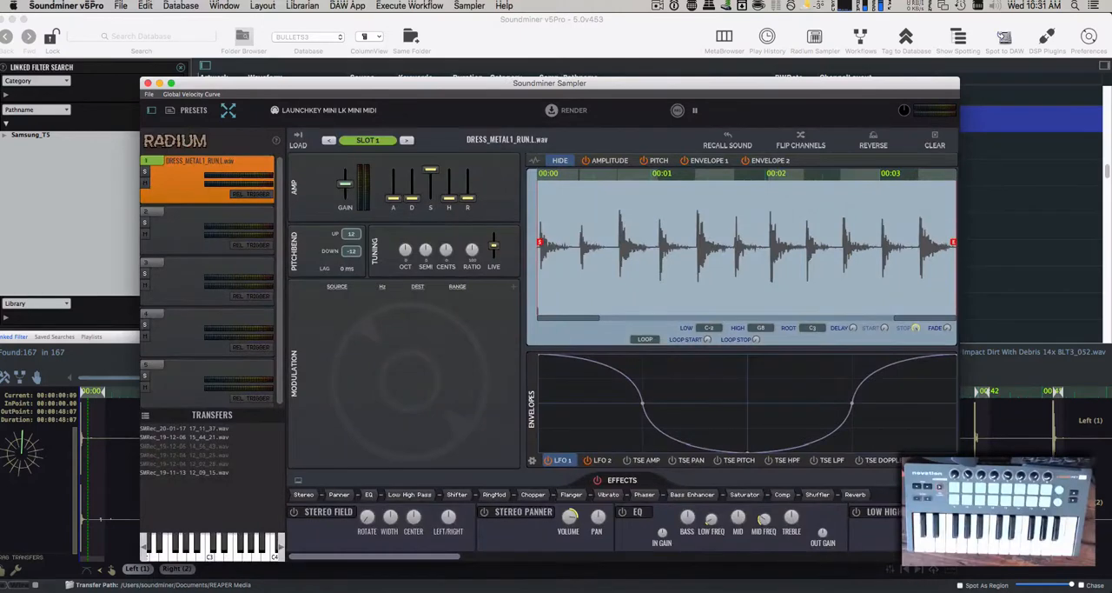
key("Delete")
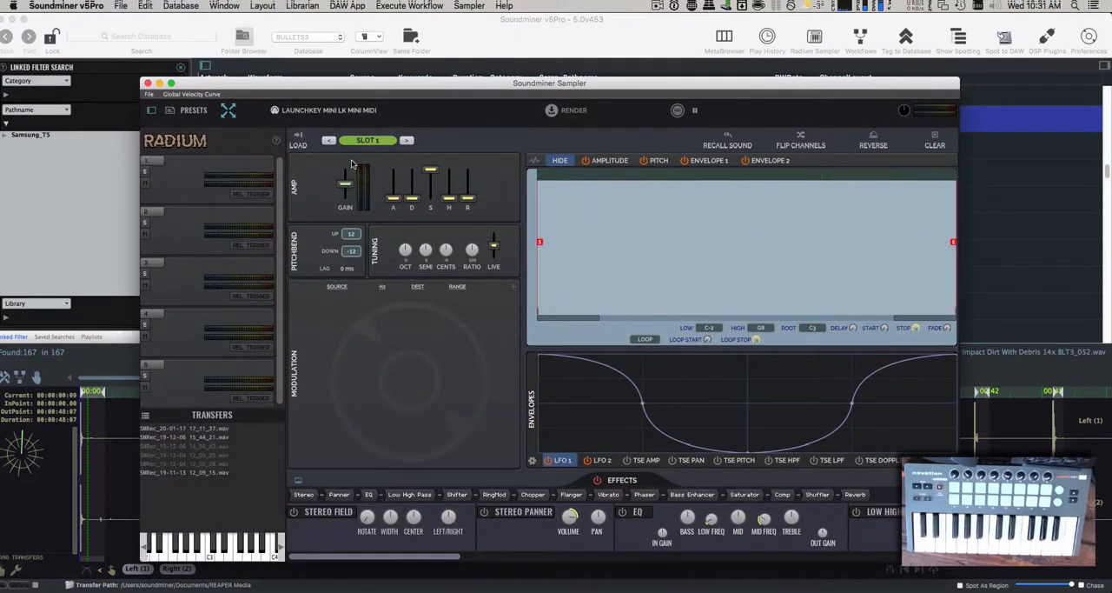
key("super+l")
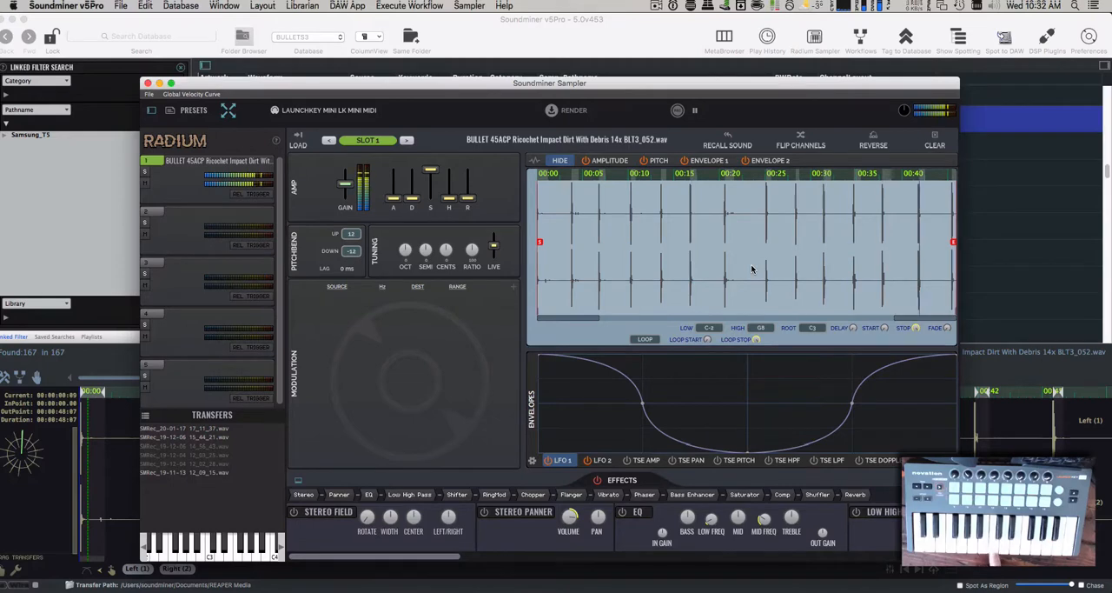
- Make slot 2 active, audition other bullet recordings, and capture the identified regions of BULLET Incoming Projectile Pass By Slight Whiz Ricochet 6x BLT3_165.wav
left_click(171, 225)
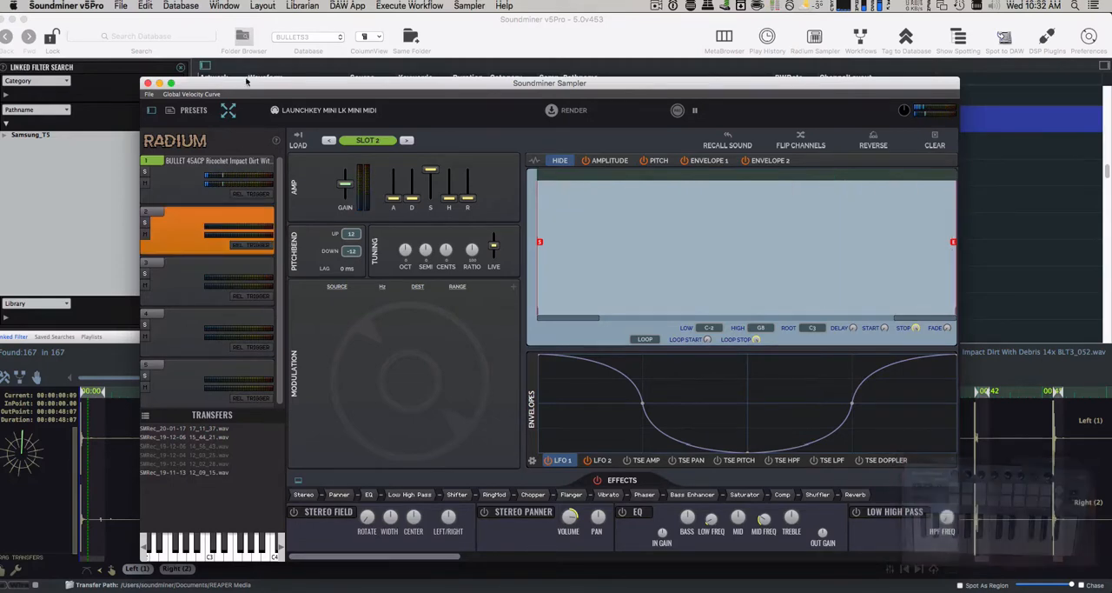
left_click_drag(246, 83, 421, 98)
left_click(337, 174)
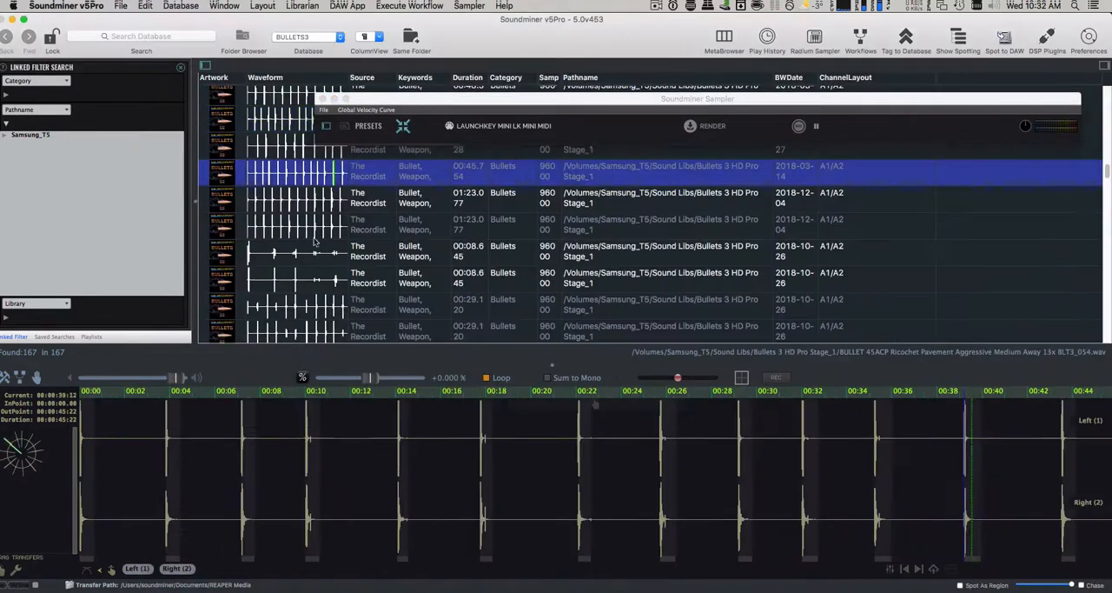
left_click(302, 253)
left_click(318, 279)
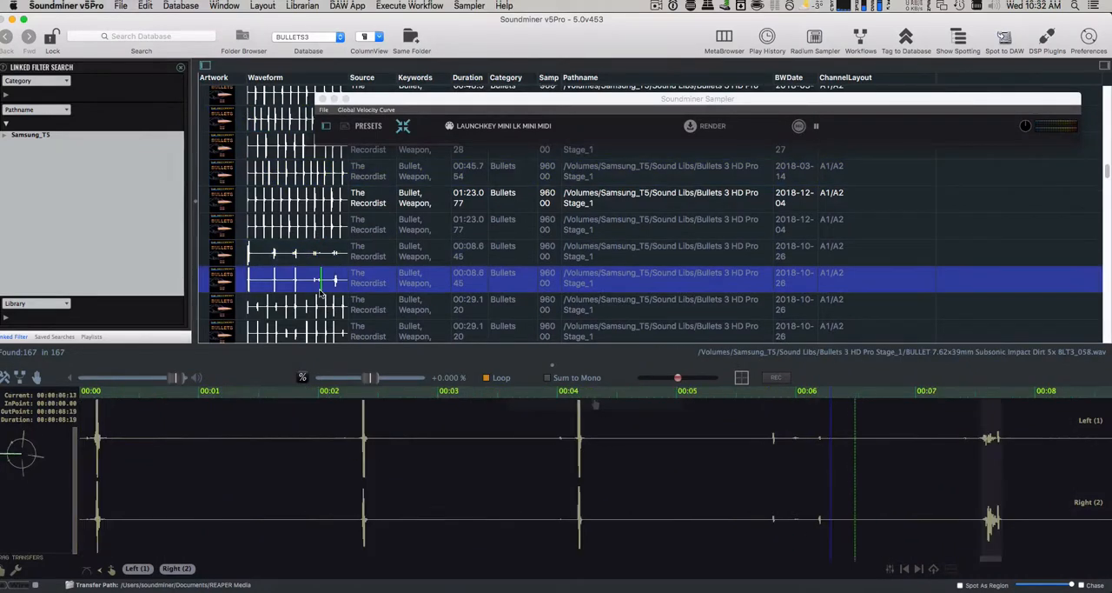
scroll(322, 294, "down", 20)
scroll(320, 293, "down", 3)
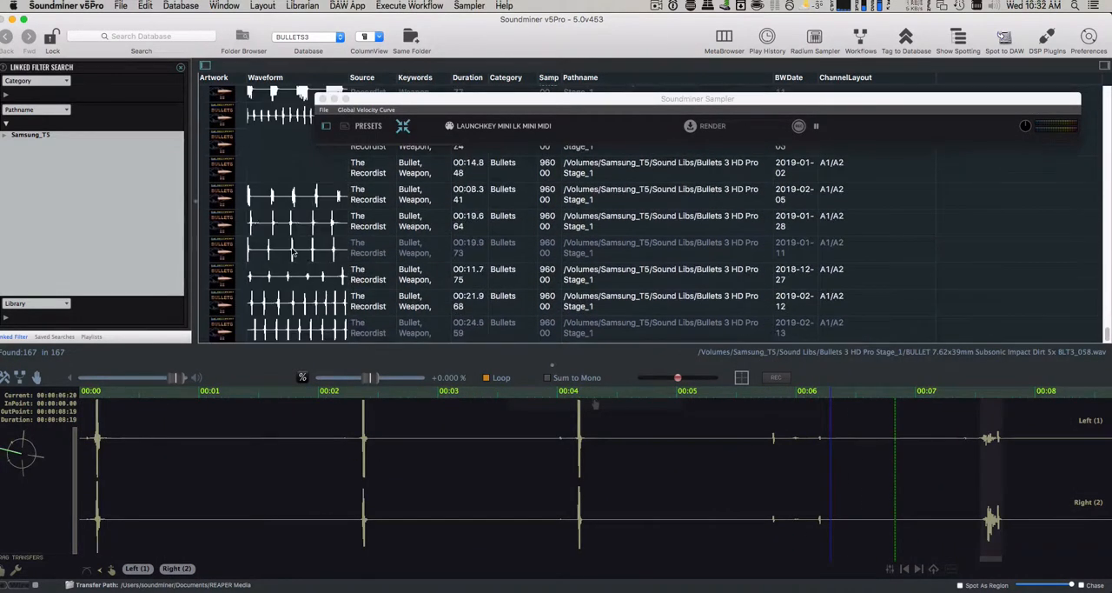
left_click(301, 274)
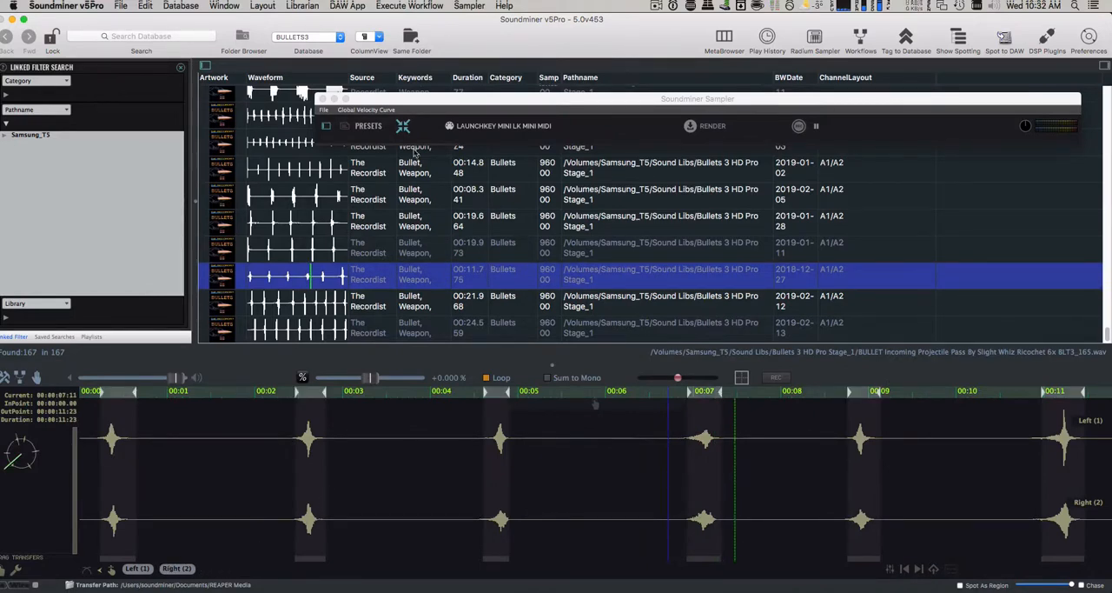
- Enlarge the sampler window again and load the Incoming Projectile Pass By recording into slot 2
left_click(404, 128)
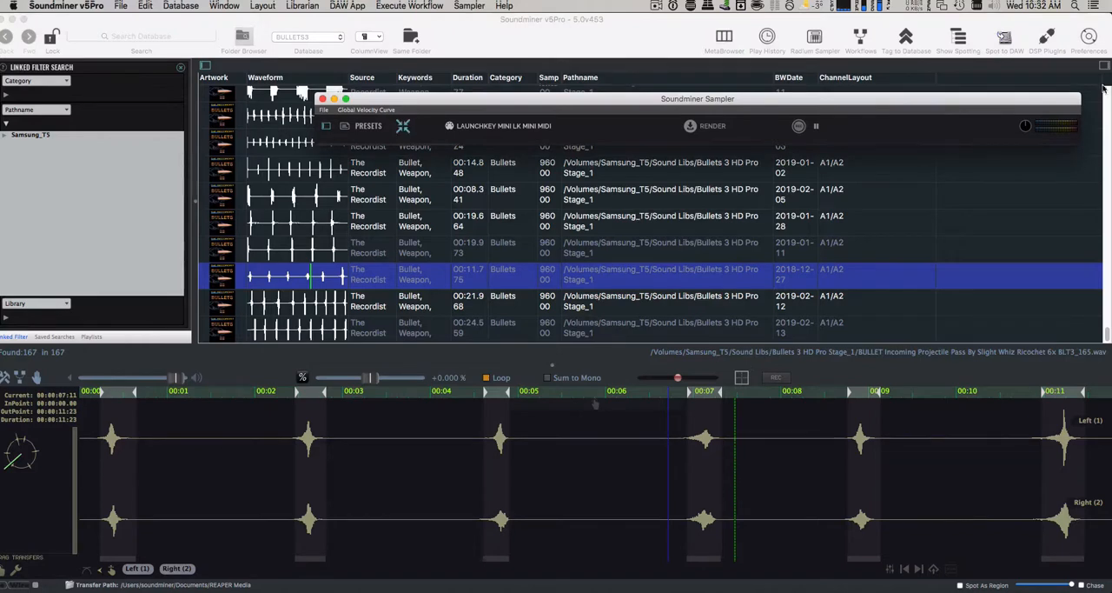
left_click_drag(1080, 145, 1065, 563)
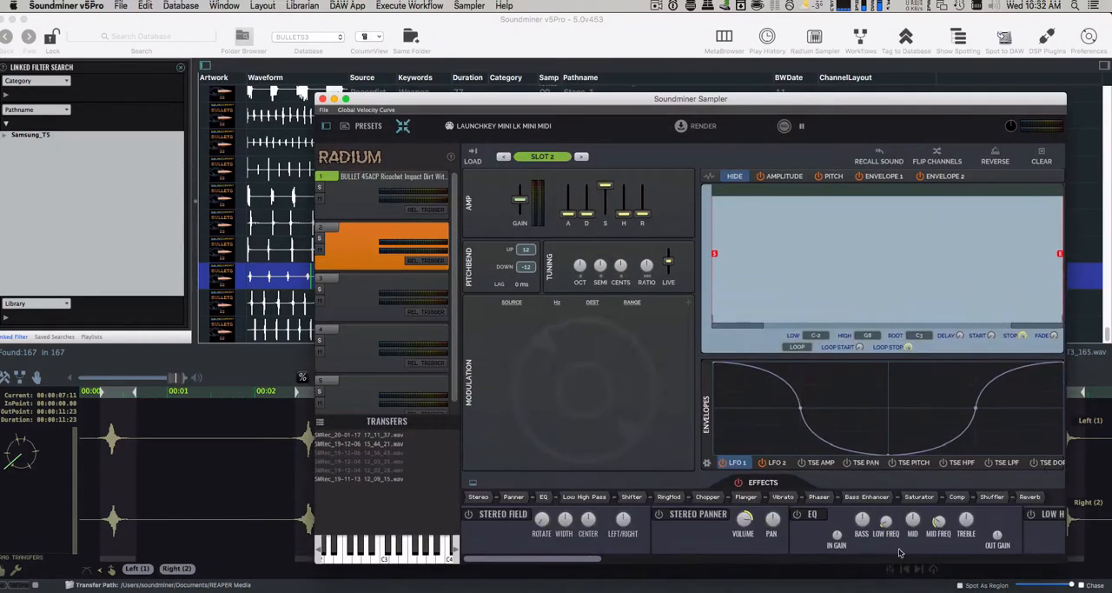
double_click(364, 263)
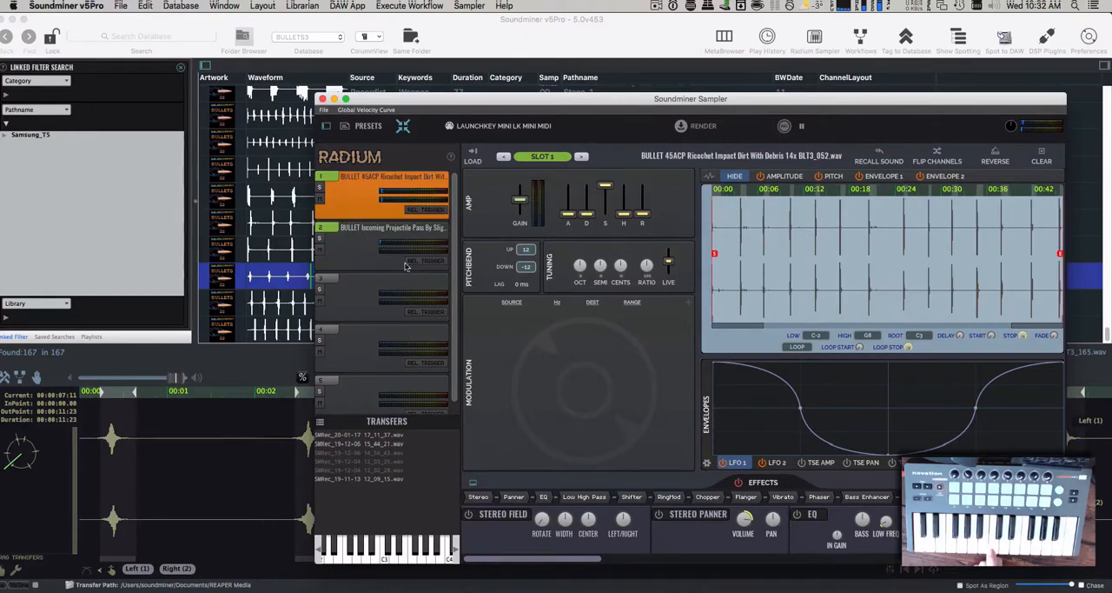
- Try a different octave tuning on slot 2's pass-by sound
left_click(365, 257)
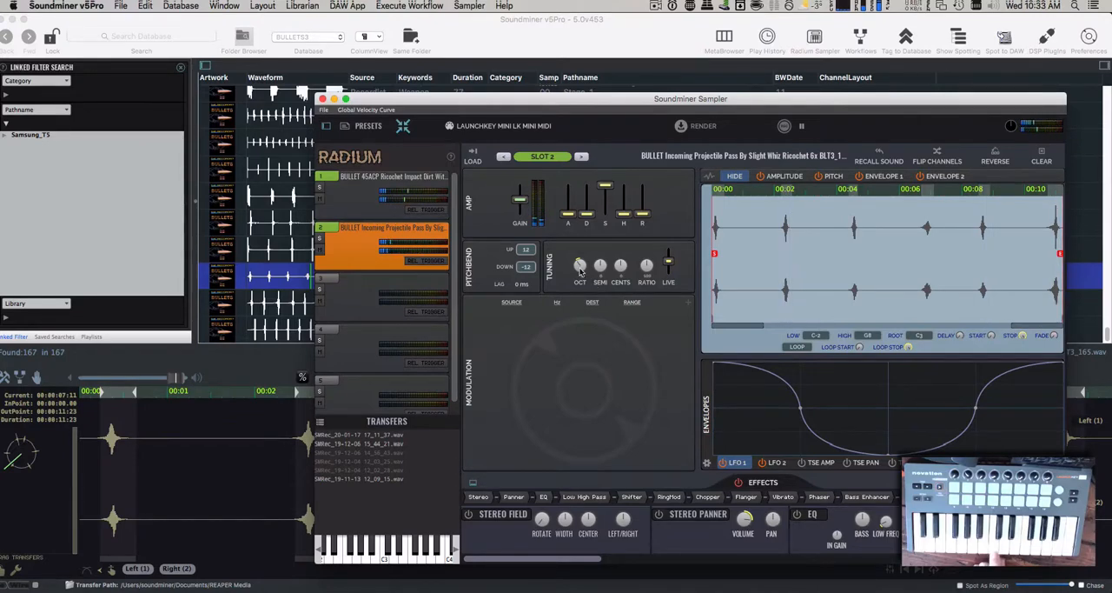
left_click_drag(582, 272, 583, 253)
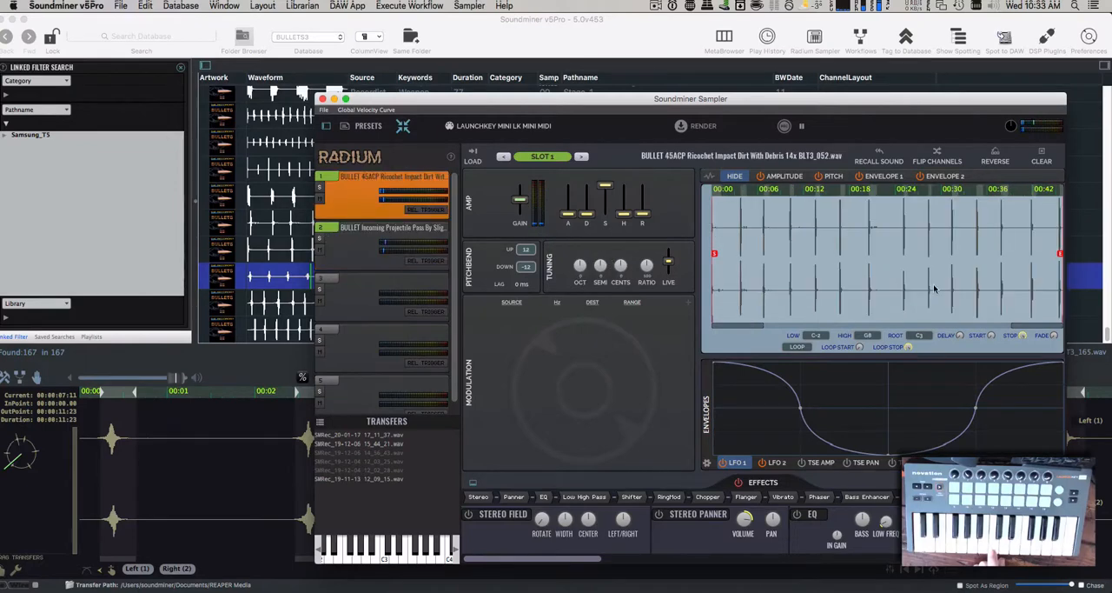
- Try triggering slot 2's sound on key release and toggle the mute on slot 1
left_click(352, 242)
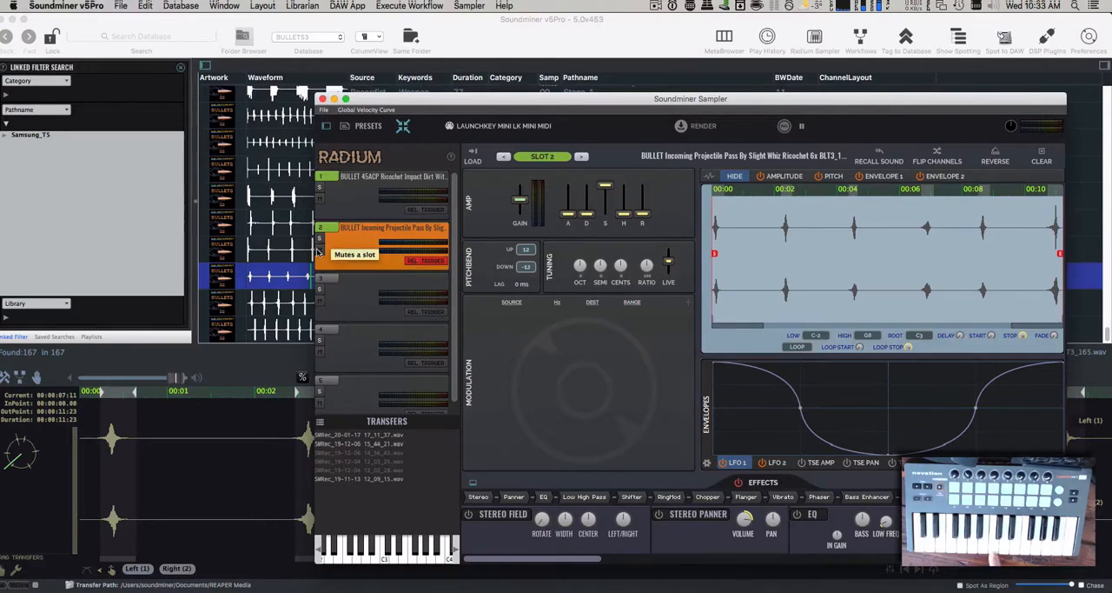
left_click(320, 198)
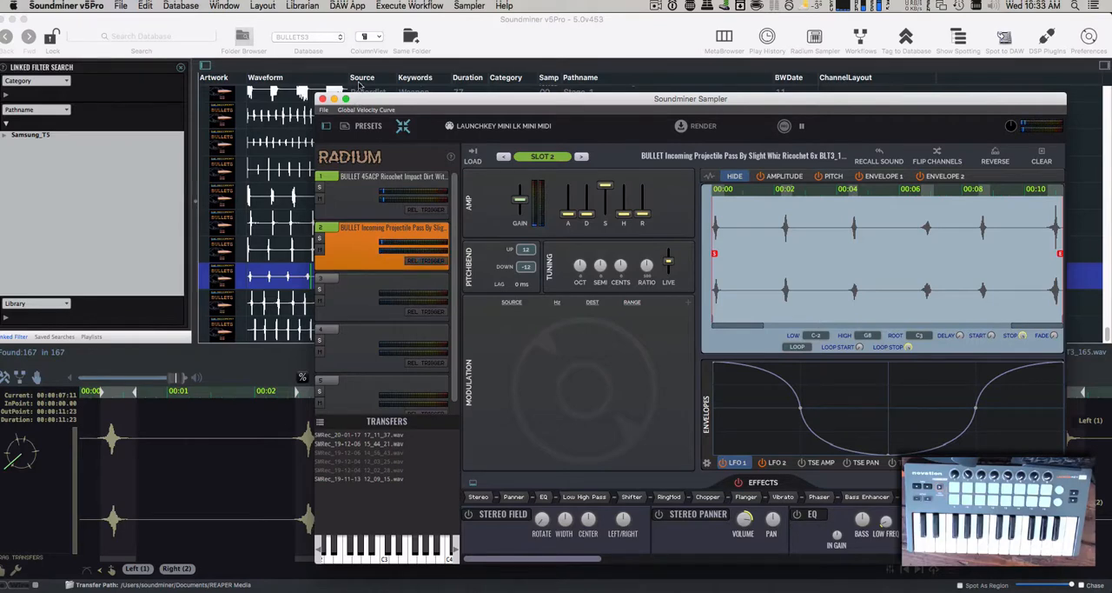
- Switch to the tovu database and select its fourth recording for audition
left_click(309, 37)
left_click(279, 133)
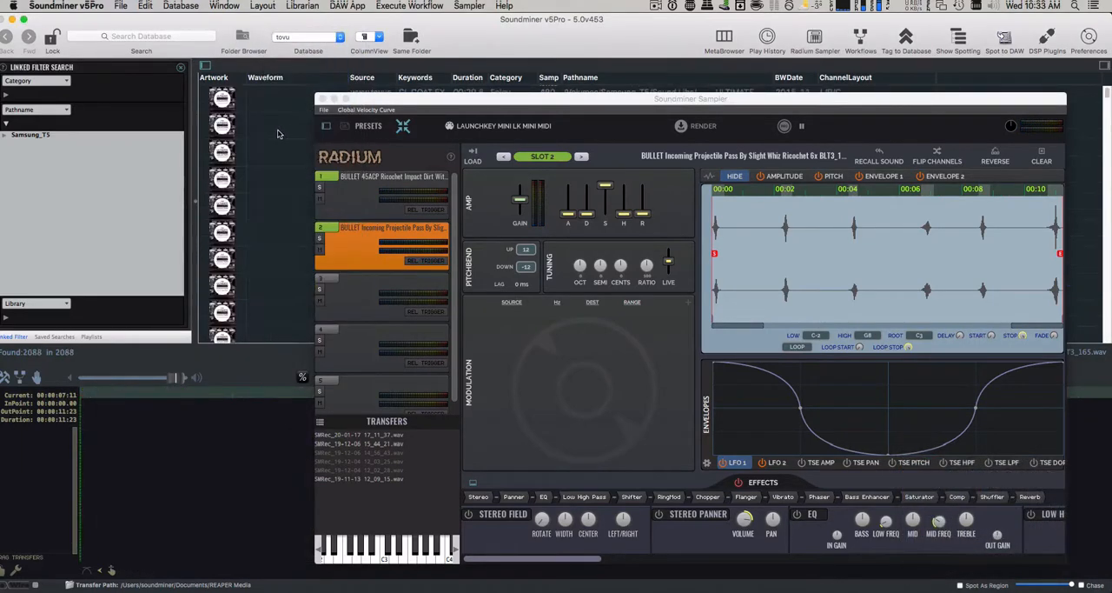
left_click(280, 182)
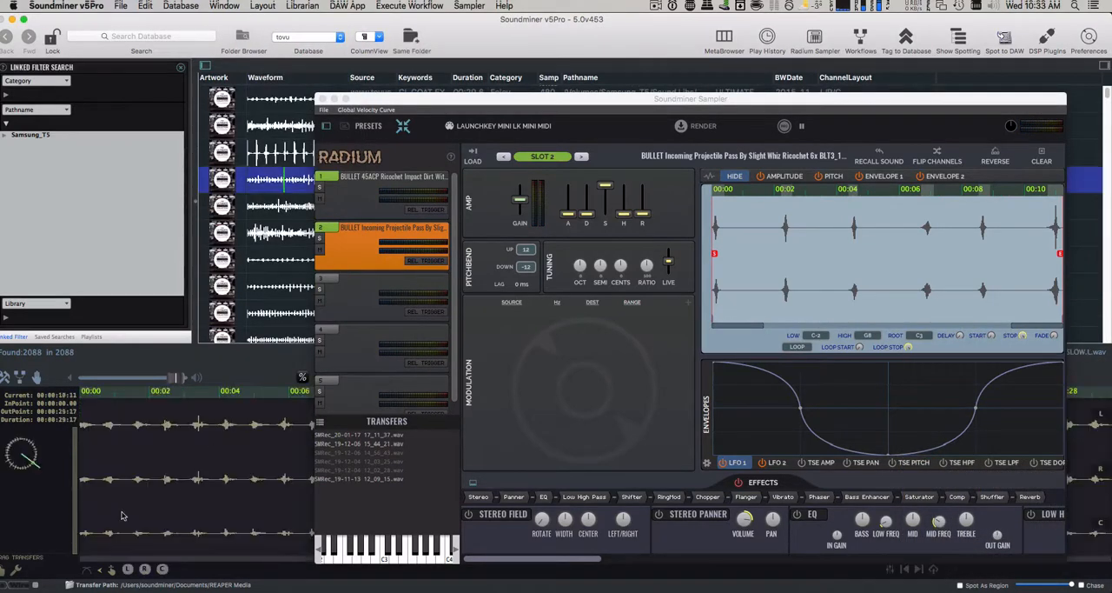
- Isolate the left channel of the CL COAT MED SLOW recording and start with an empty sampler, its window moved off the waveform
left_click(128, 568)
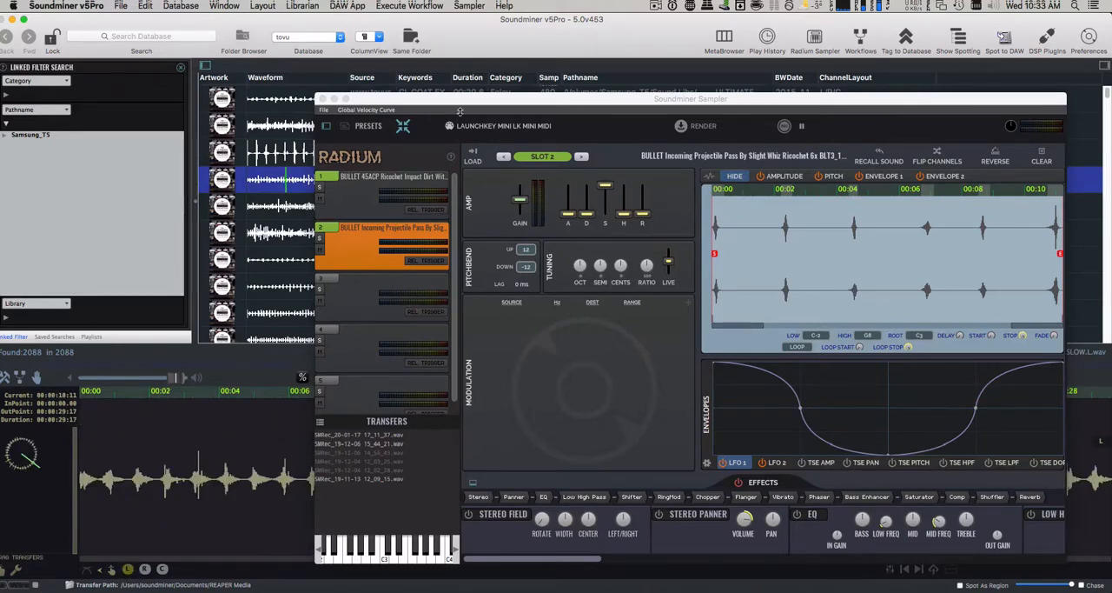
left_click_drag(456, 98, 850, 214)
key("super+n")
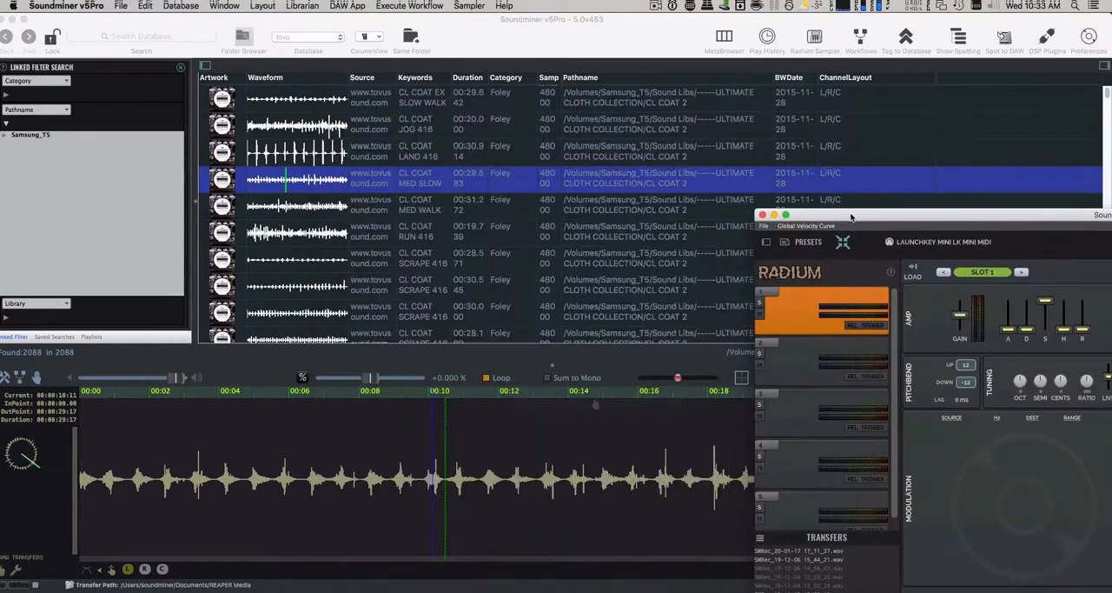
- Mark four separate cloth-movement regions within the recording's first 13 seconds and load them into sampler slot 1
left_click(122, 483)
left_click_drag(130, 480, 158, 483)
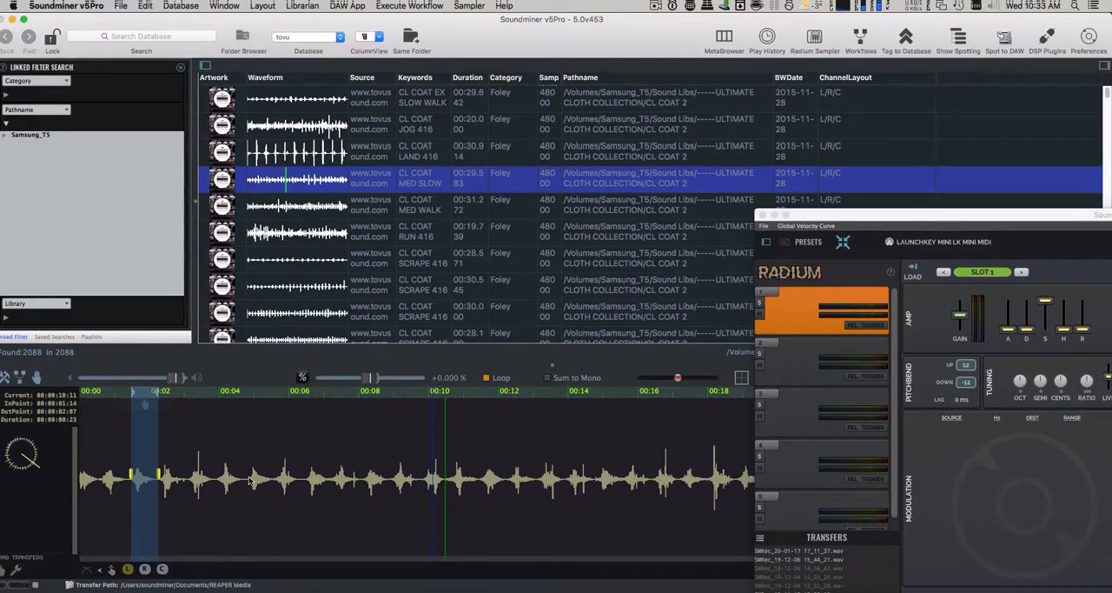
mouse_move(250, 481)
left_mouse_down()
mouse_move(284, 482)
mouse_move(271, 483)
left_mouse_up()
left_click_drag(366, 484, 389, 497)
left_click_drag(369, 489, 363, 489)
left_click_drag(480, 489, 509, 494)
left_click_drag(854, 215, 326, 95)
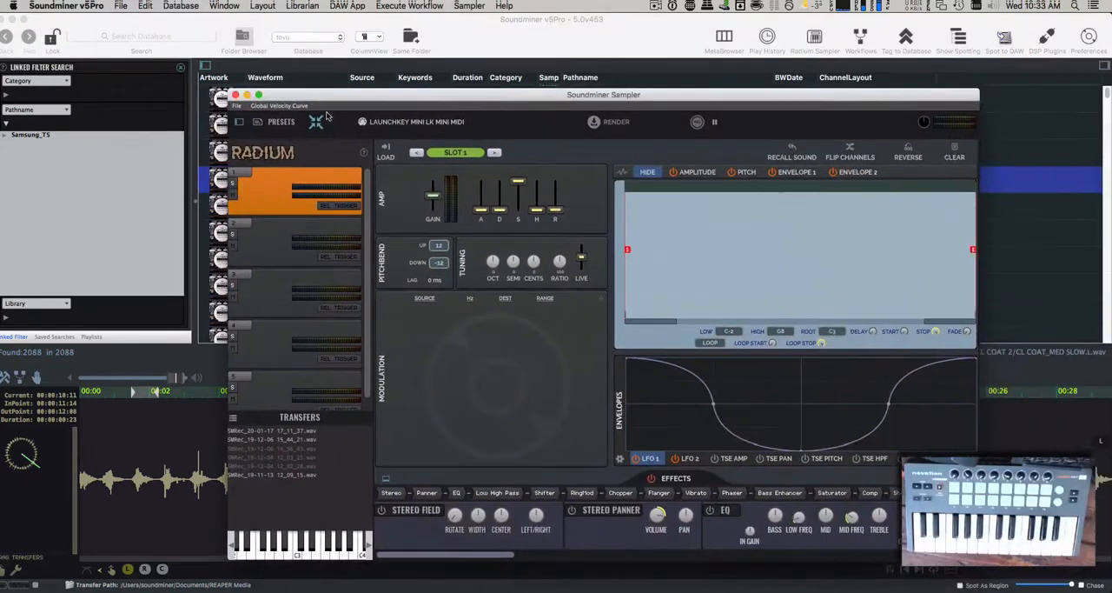
left_click(385, 154)
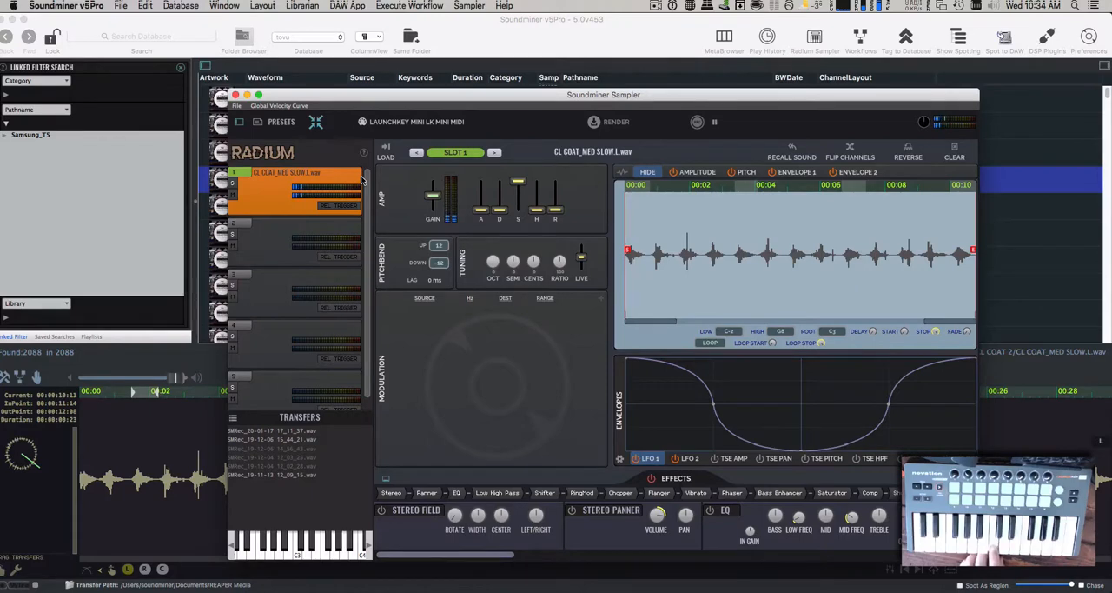
- Try slot 1's amp release and raise the fade applied to the edges of its regions
mouse_move(559, 211)
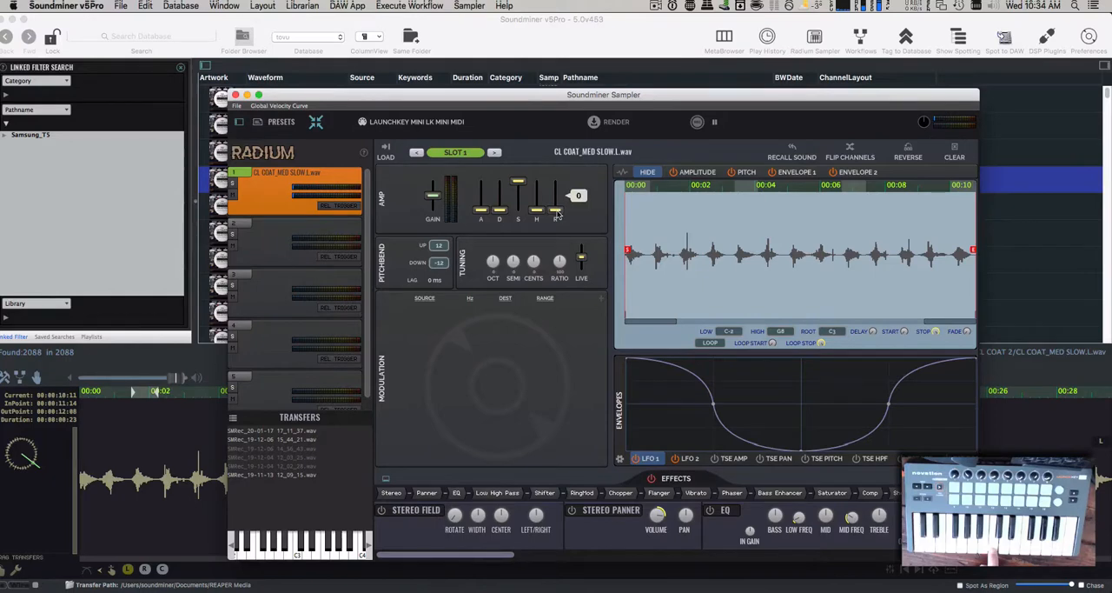
left_click_drag(558, 215, 558, 212)
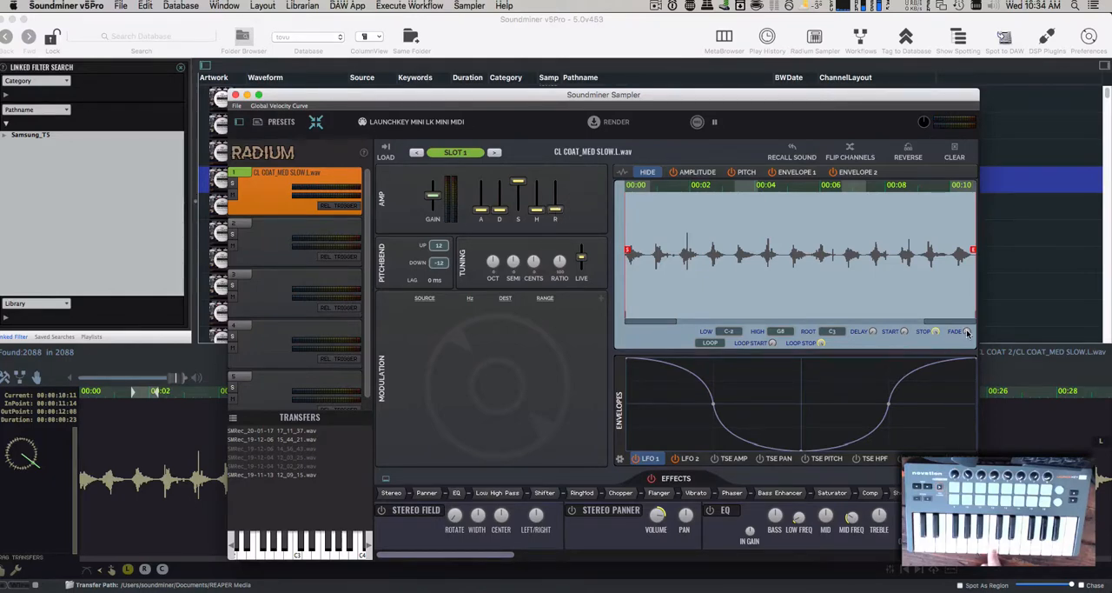
left_click_drag(969, 334, 968, 322)
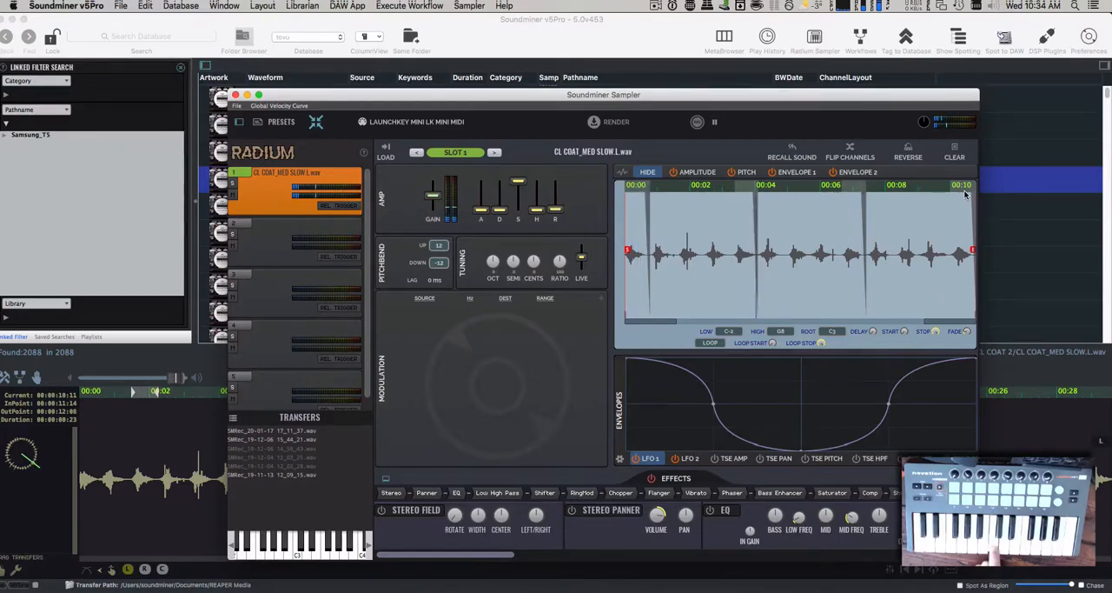
- Reverse slot 1's sound for a listen and restore its forward direction
left_click(908, 148)
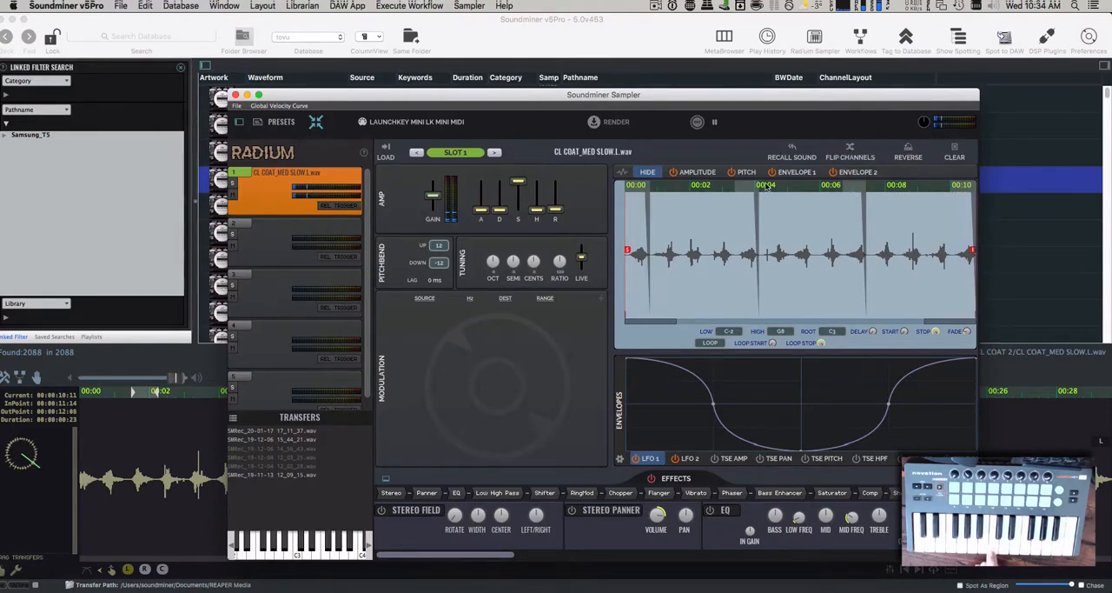
left_click(901, 152)
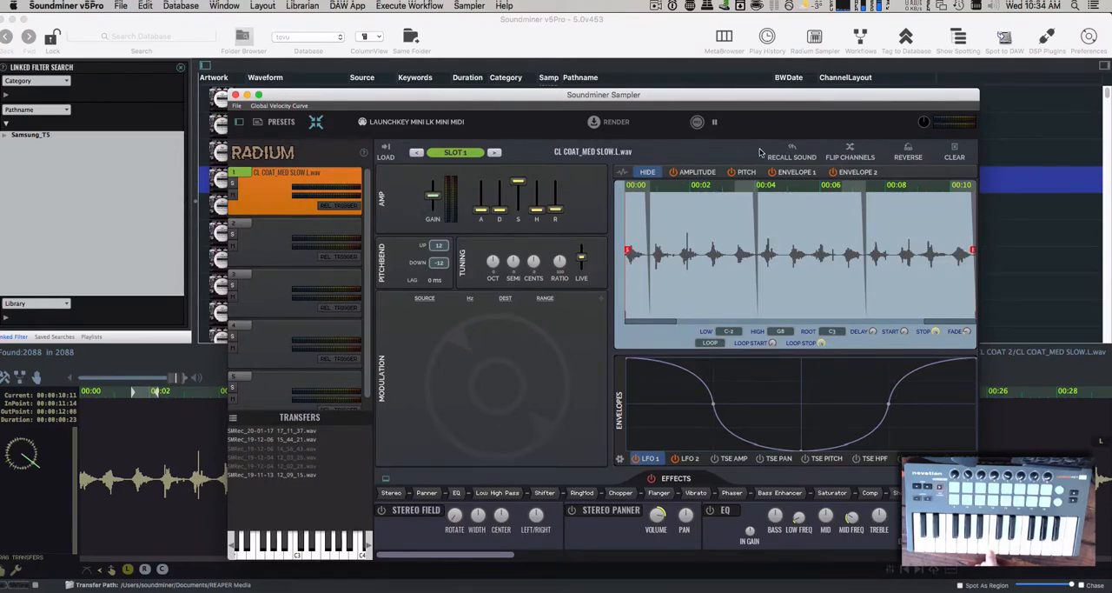
- Audition the CL COAT LAND recording, recall slot 1's source sound with its regions, and clear the waveform selection
left_click_drag(299, 95, 497, 97)
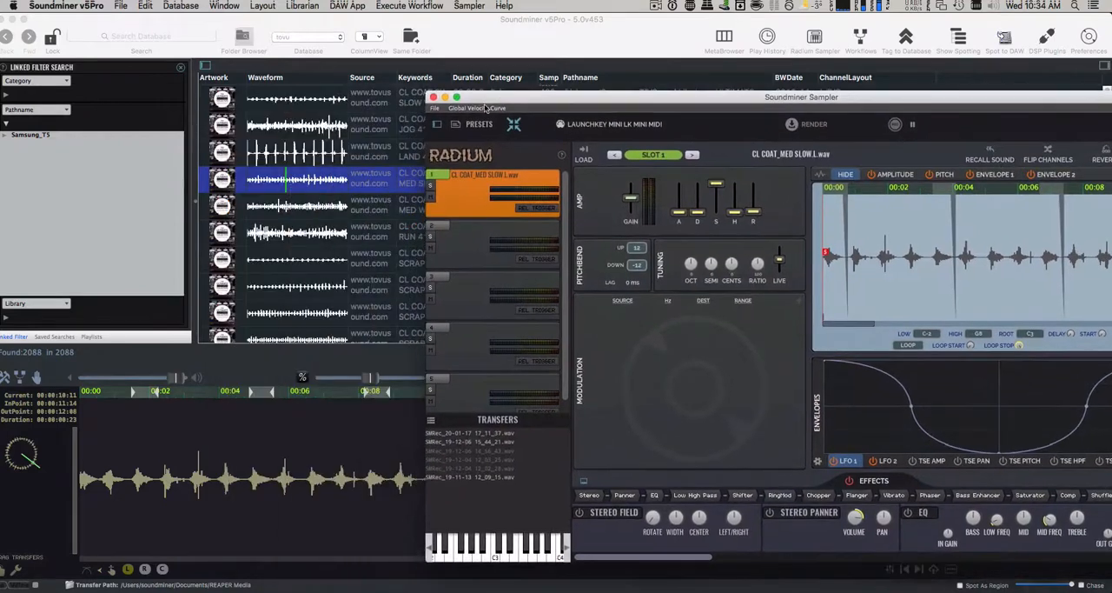
left_click(419, 158)
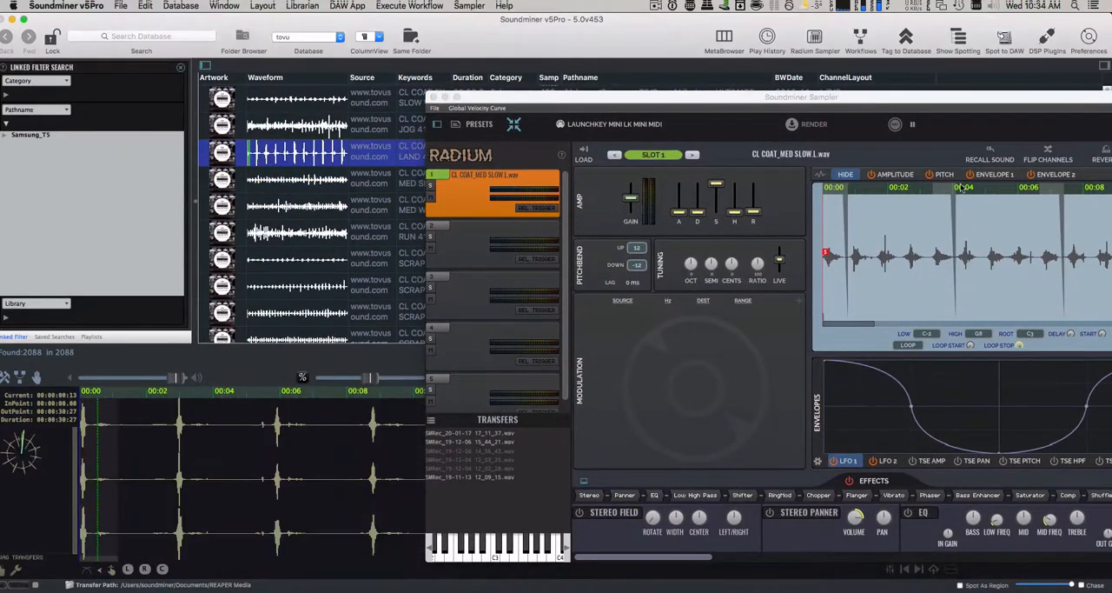
left_click(988, 152)
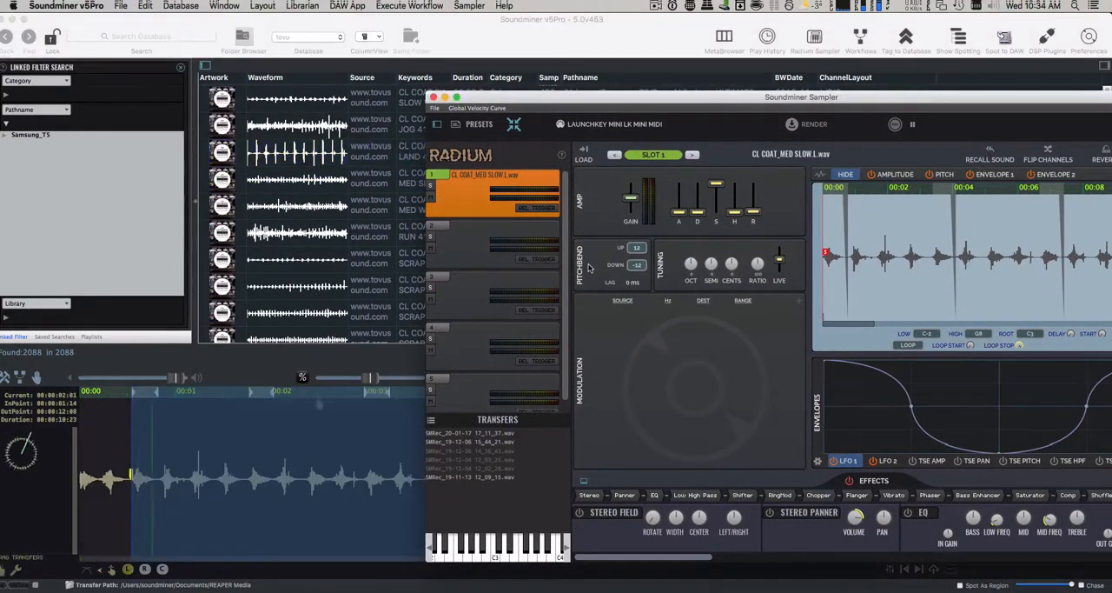
left_click_drag(491, 98, 749, 127)
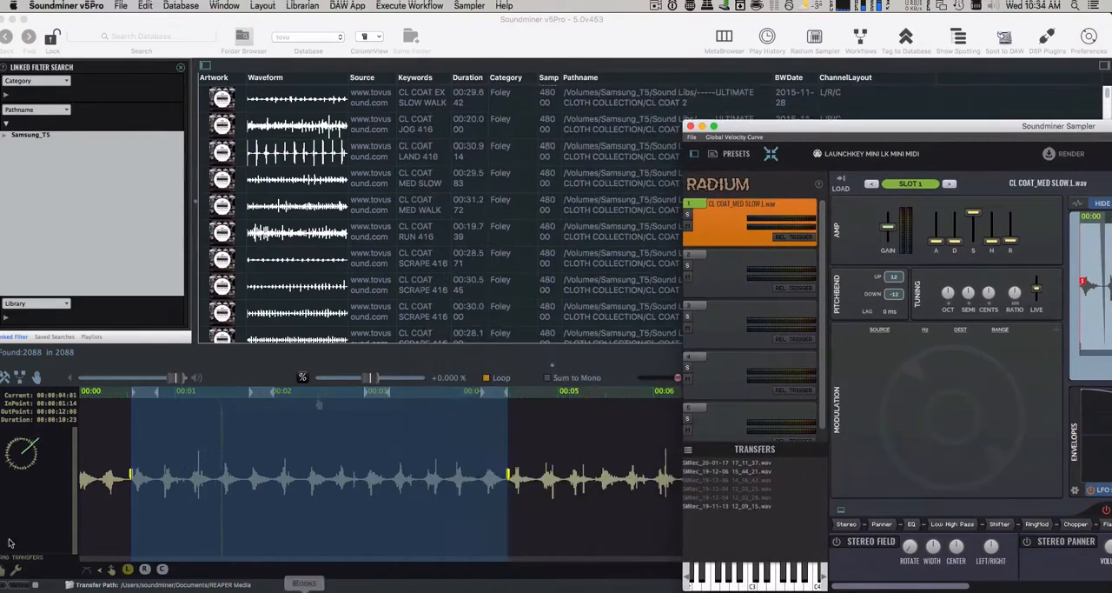
left_click(149, 472)
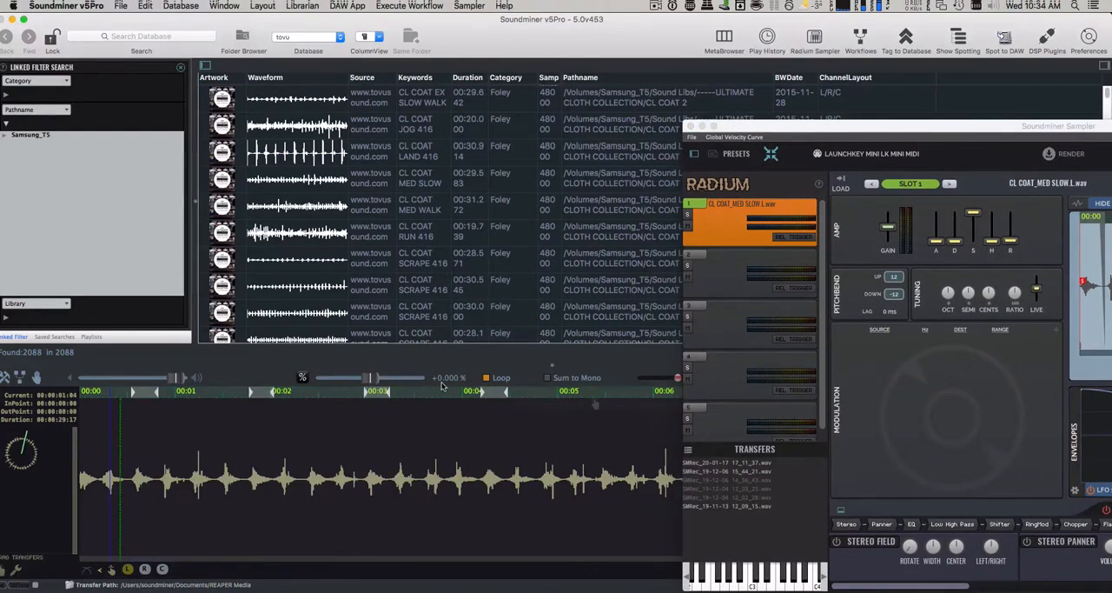
- Remove the second of the four marked regions from the recalled waveform and bring the sampler window fully back into view
scroll(148, 446, "up", 5)
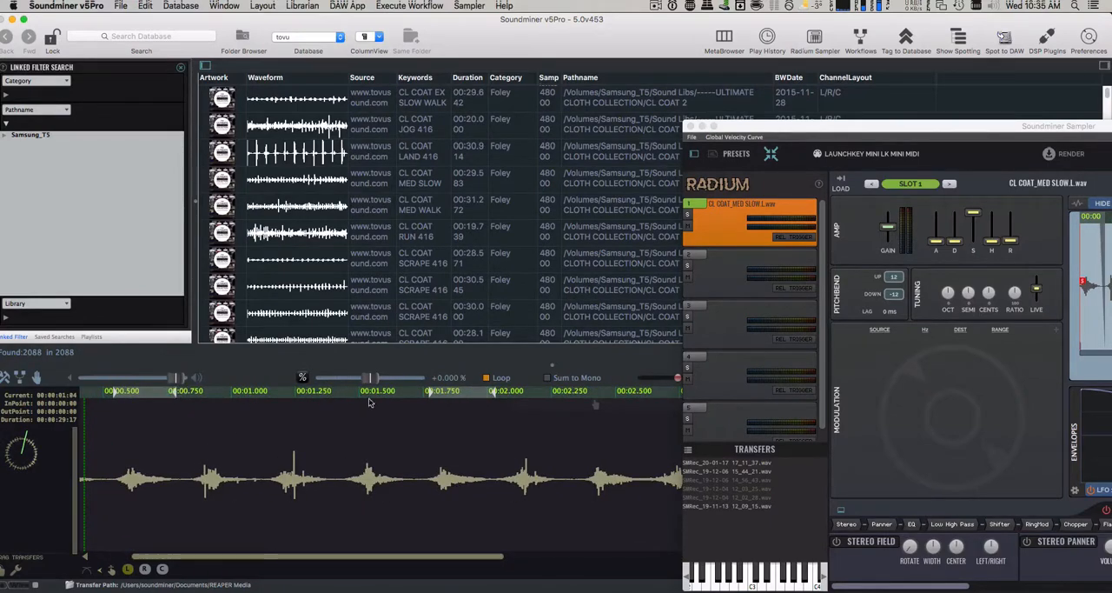
right_click(458, 400)
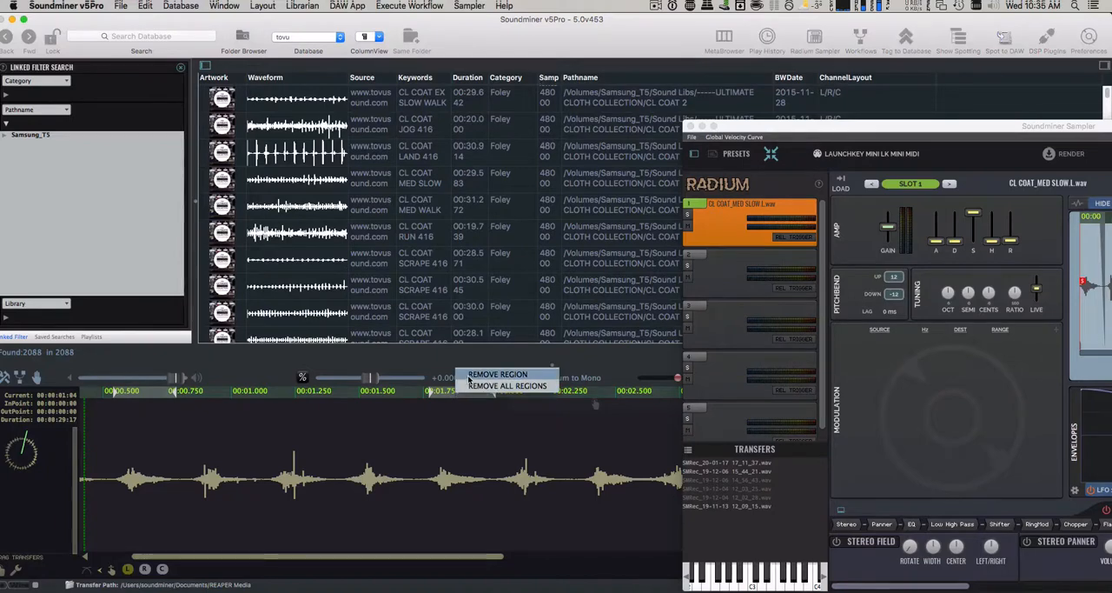
left_click(467, 379)
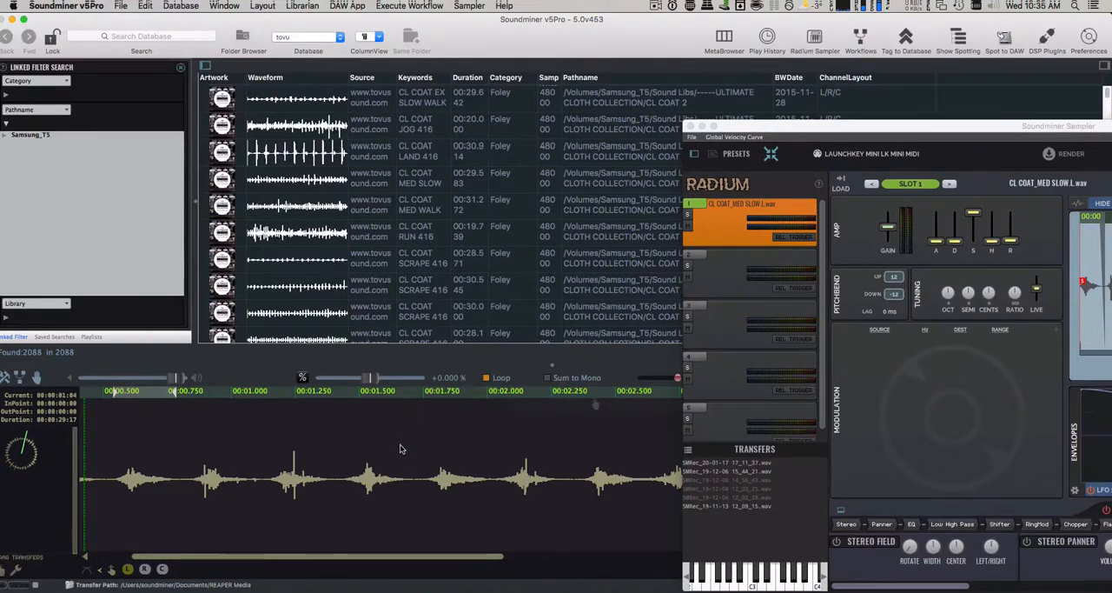
scroll(401, 449, "down", 5)
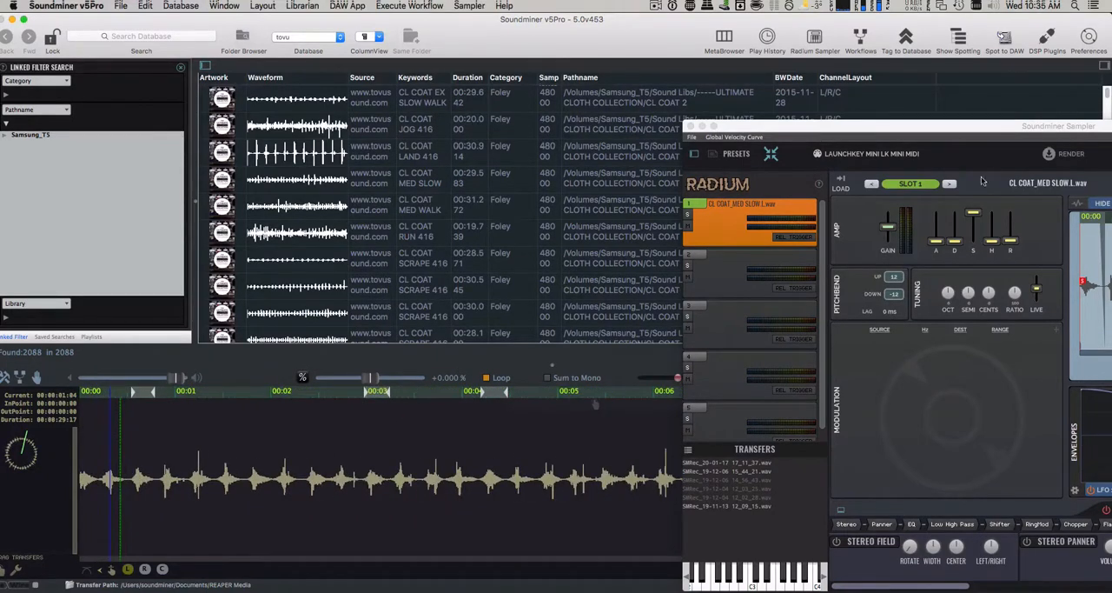
left_click_drag(877, 129, 343, 66)
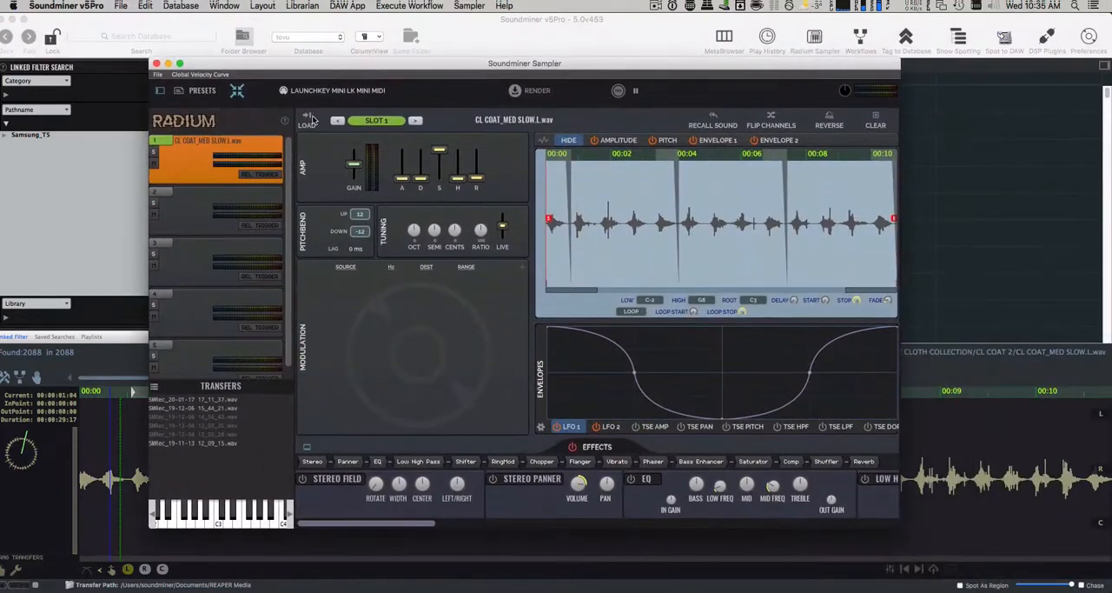